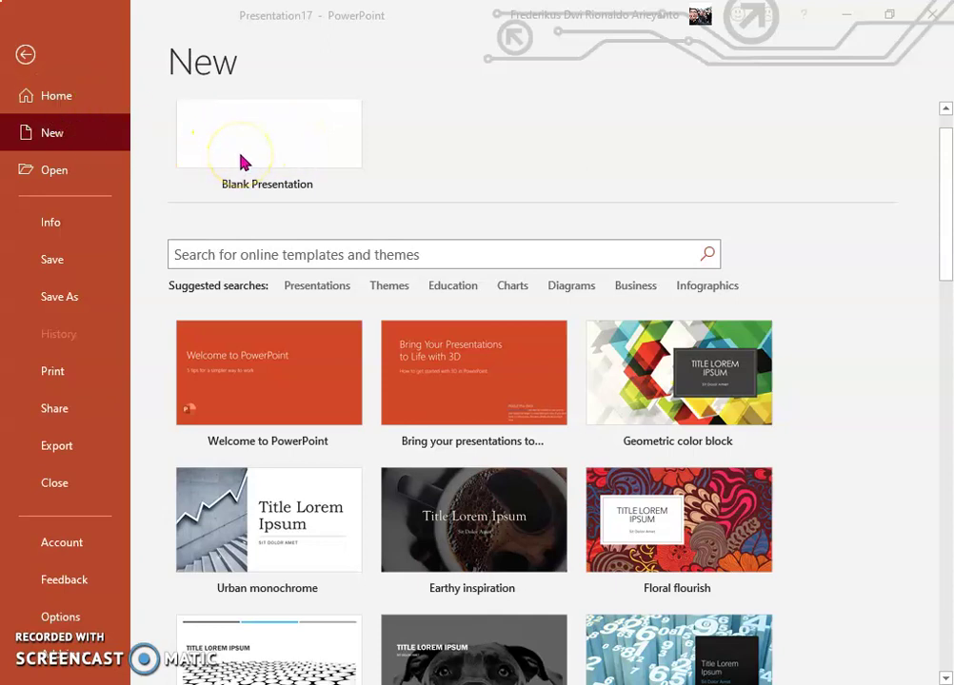
Create a blank presentation and title the first slide 'ANIMASI GELOMBANG'
left_click(437, 166)
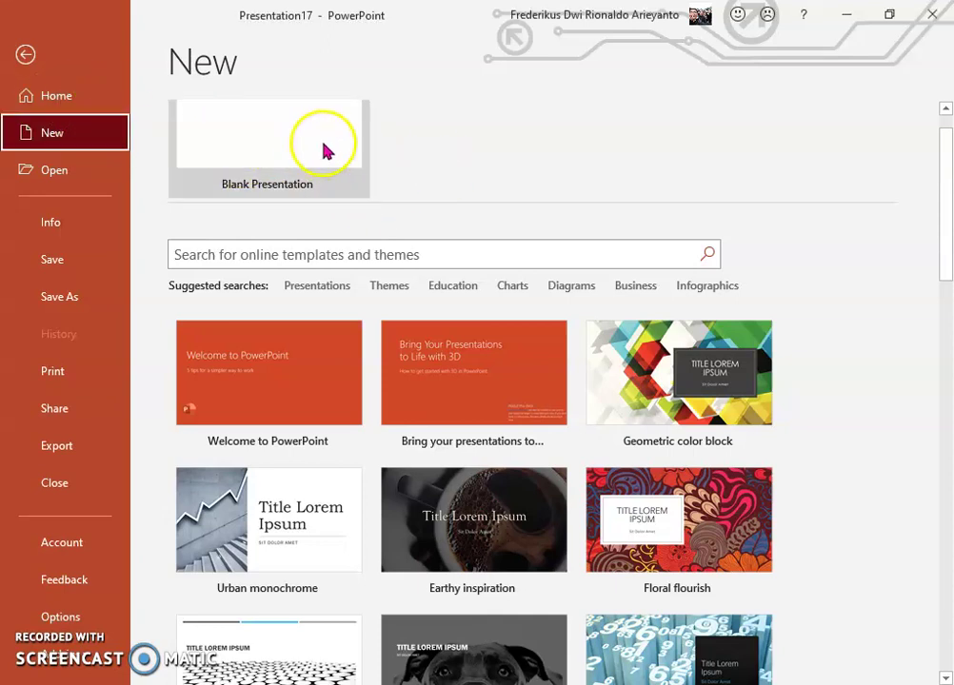
left_click(325, 151)
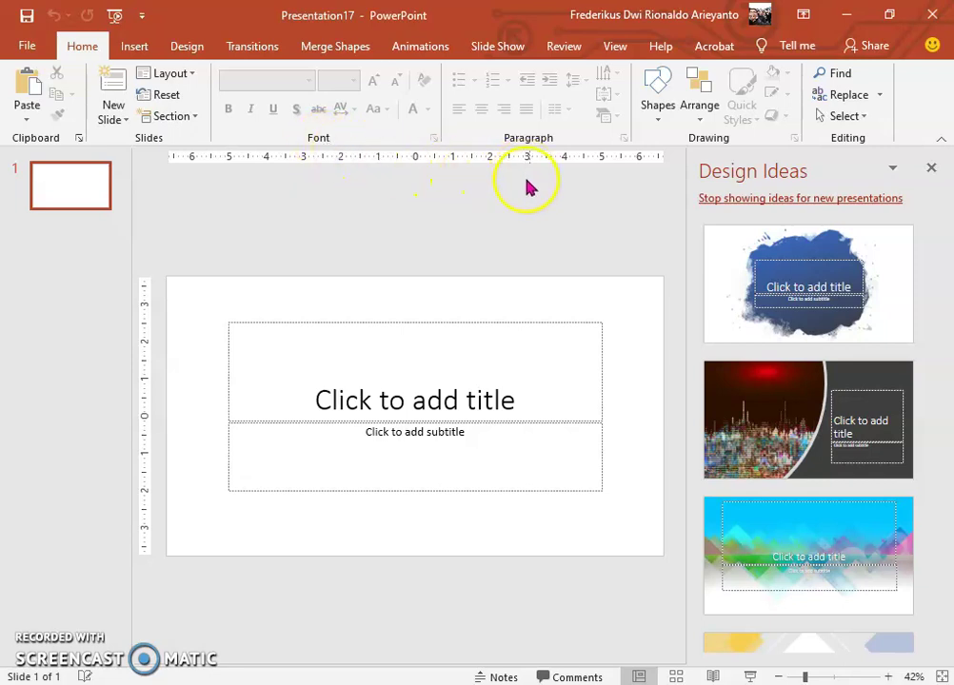
left_click(931, 170)
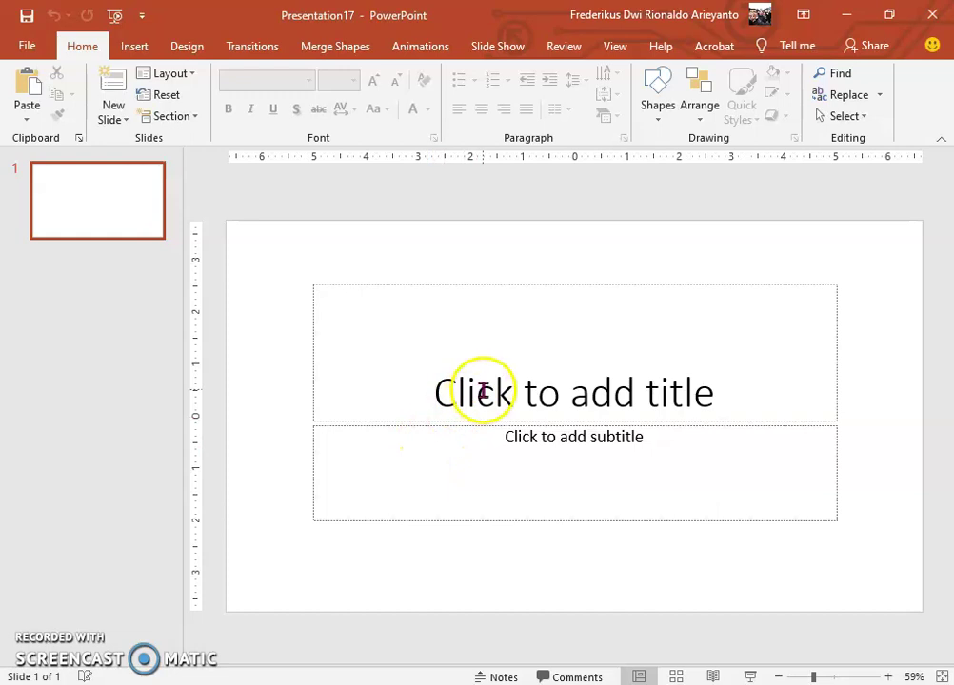
left_click(484, 390)
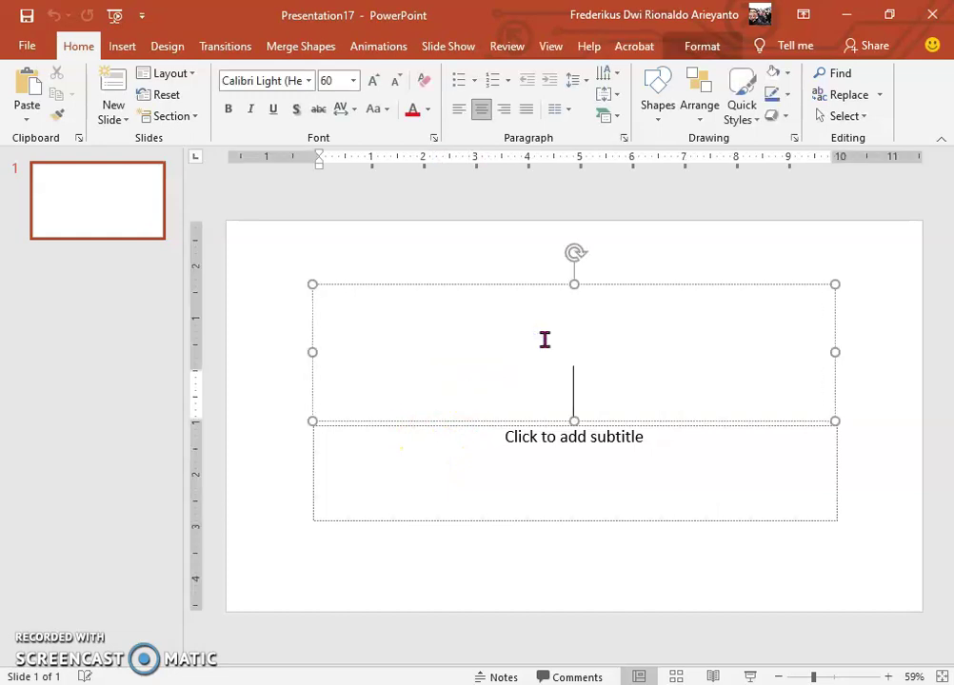
type("ANIMASI GELOMBANG")
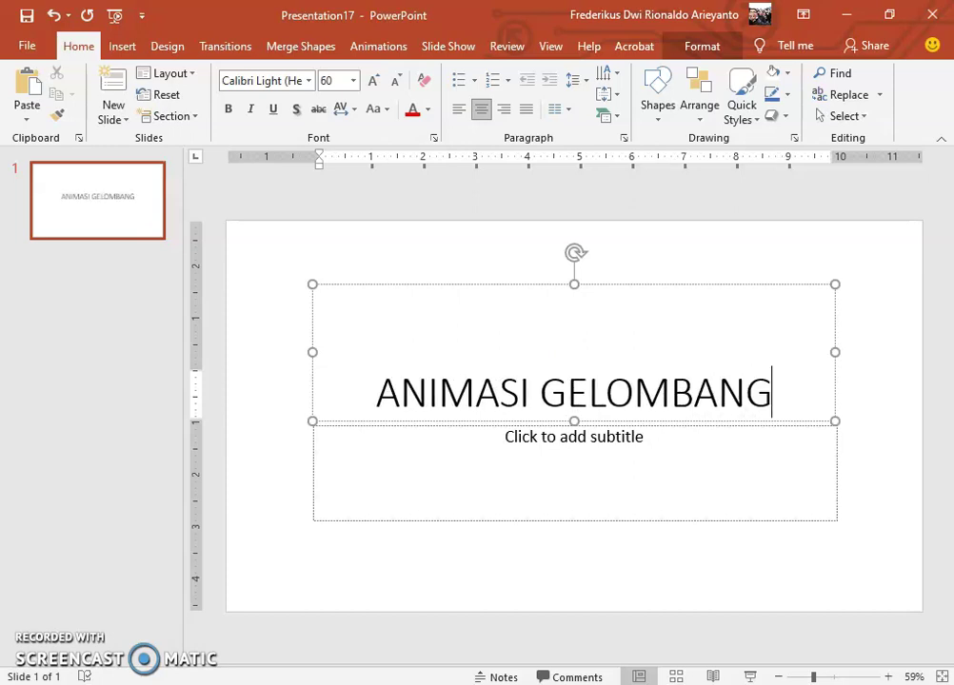
key("ctrl+a")
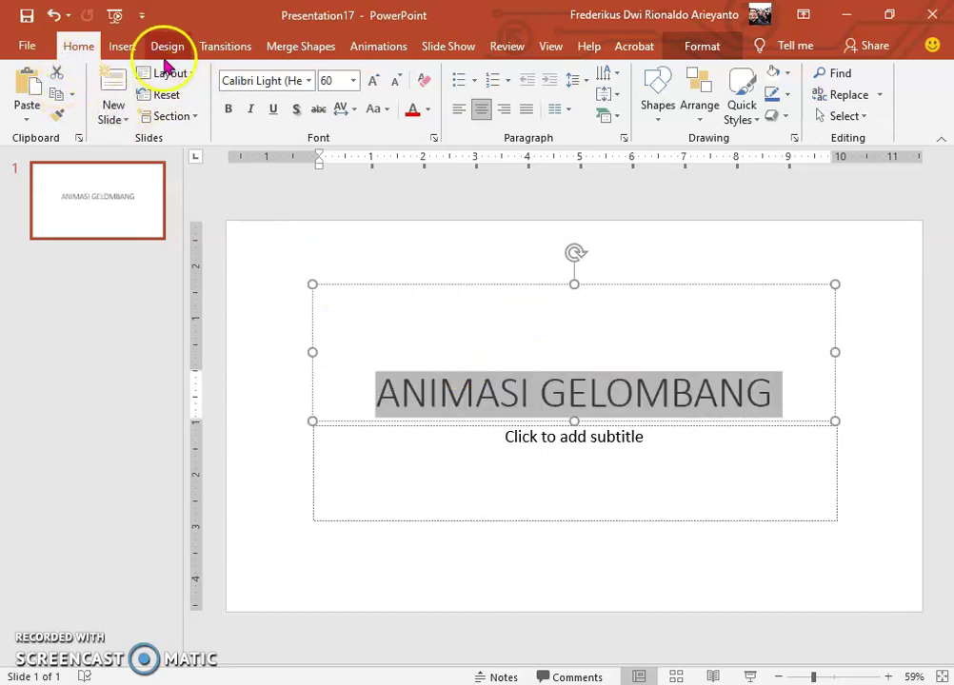
Apply the BlizzardD font to the selected title text
left_click(309, 88)
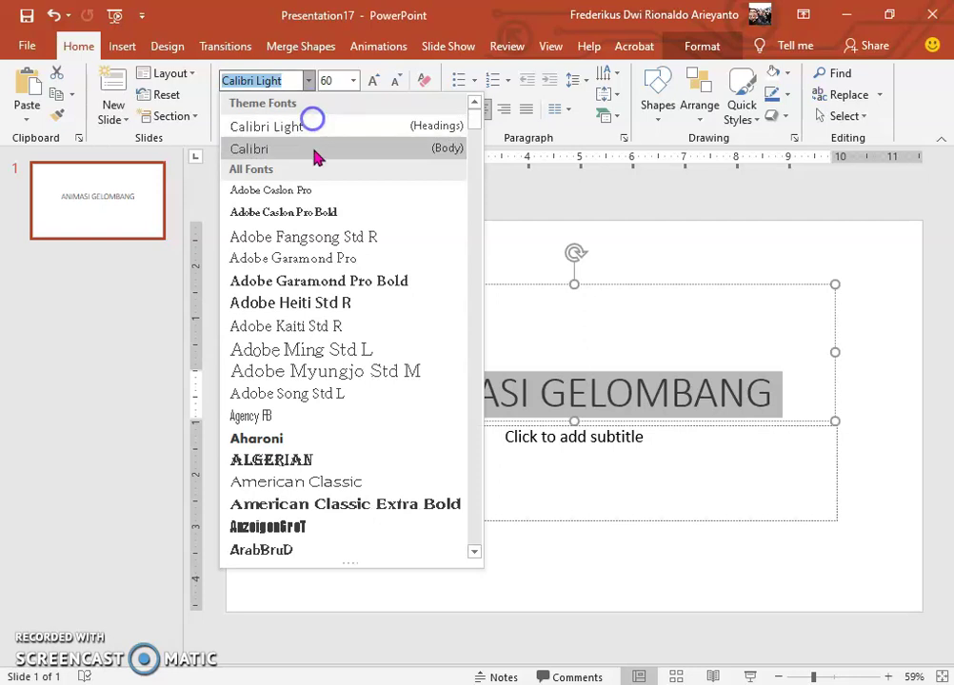
scroll(304, 305, "down", 3)
scroll(306, 329, "up", 3)
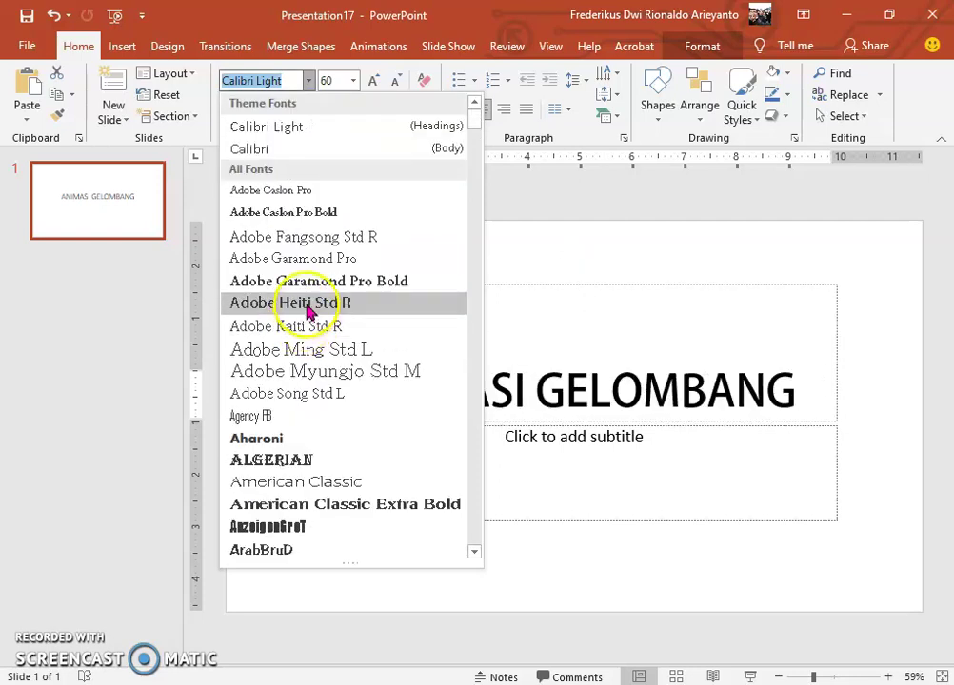
scroll(310, 326, "down", 6)
scroll(307, 343, "down", 3)
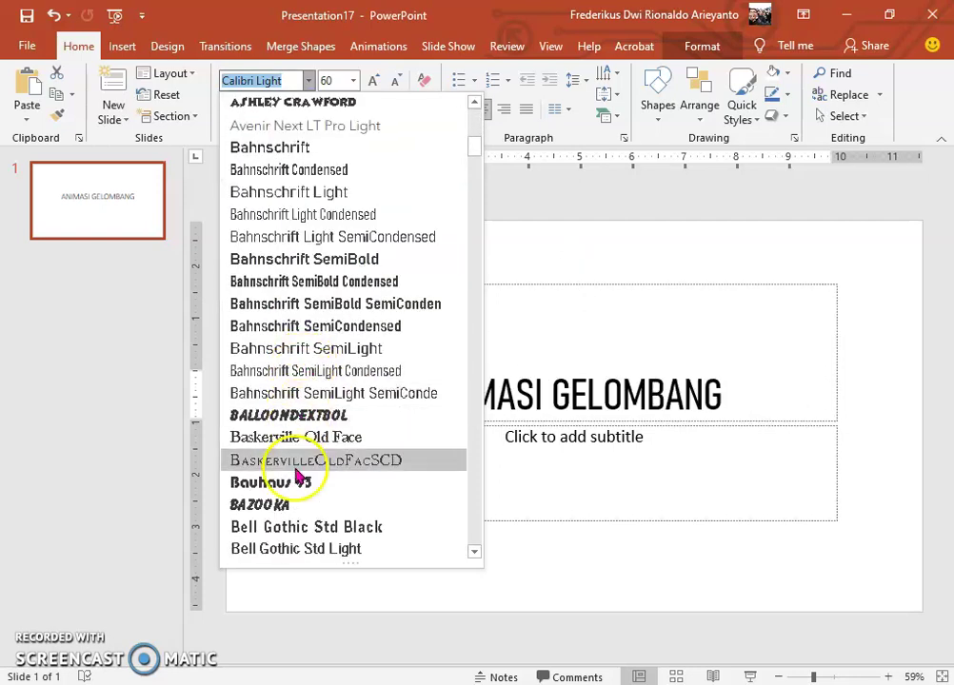
scroll(309, 504, "down", 1)
scroll(333, 476, "down", 3)
scroll(347, 401, "down", 2)
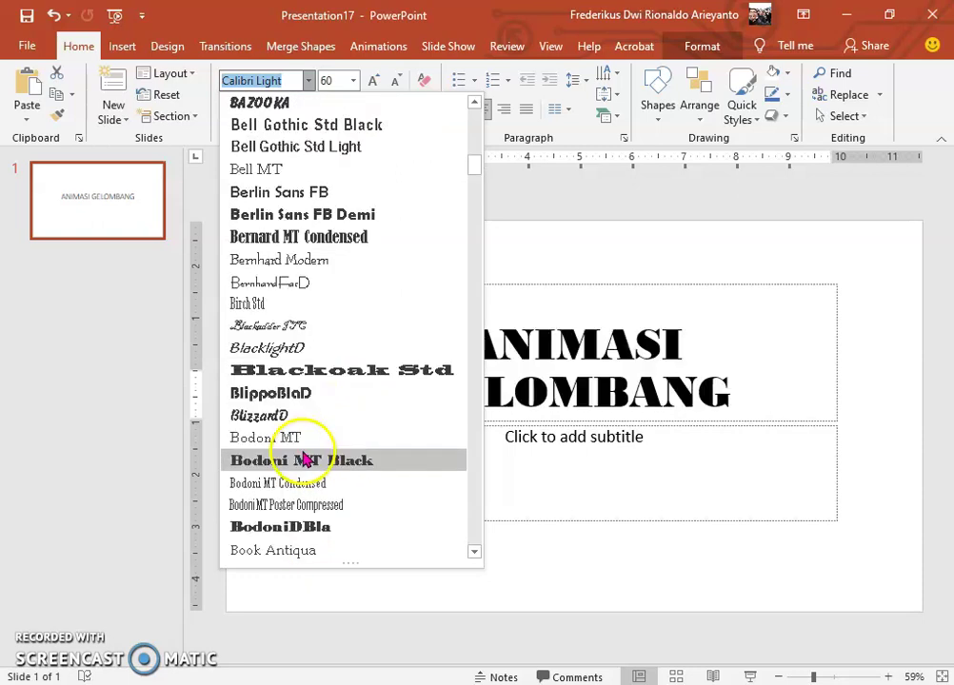
left_click(303, 420)
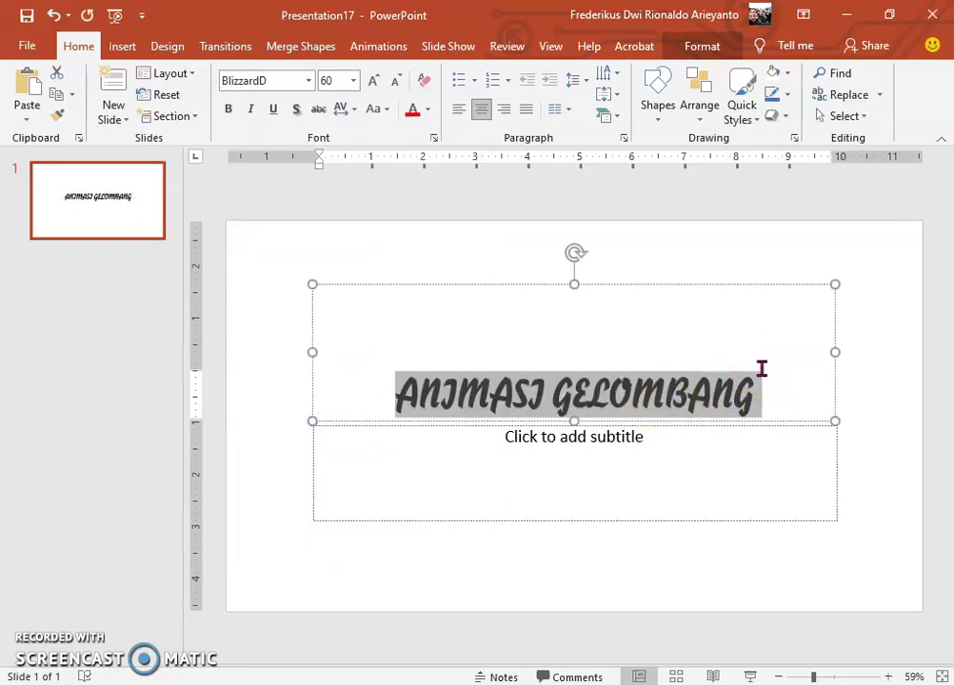
Retype the title as 'Animasi Gelombang' and enlarge it to size 96
type("A")
type("nim")
key("BackSpace")
type("imasi Gelombang")
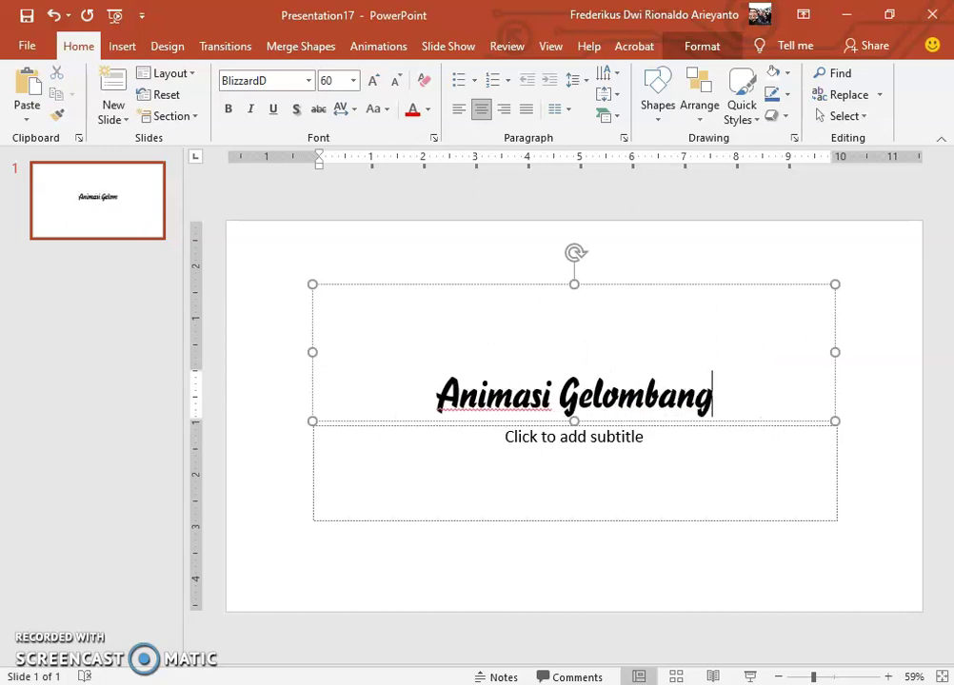
key("ctrl+a")
key("ctrl+shift+period")
key("ctrl+shift+period")
key("ctrl+shift+period")
key("ctrl+shift+period")
key("ctrl+shift+period")
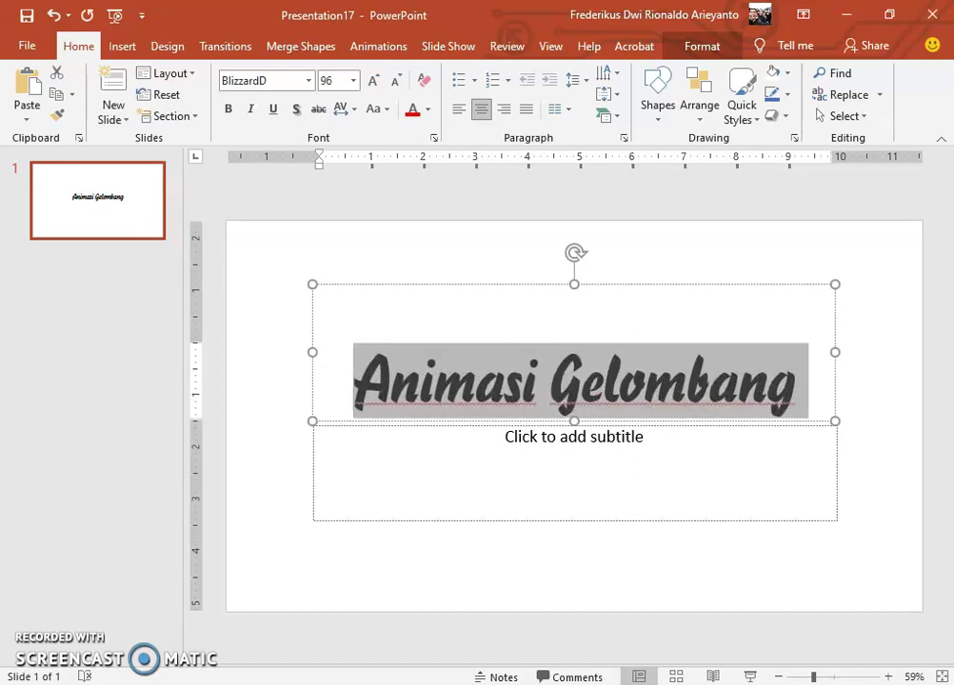
Enter the presenter's full name in the subtitle placeholder, then deselect everything
left_click(686, 476)
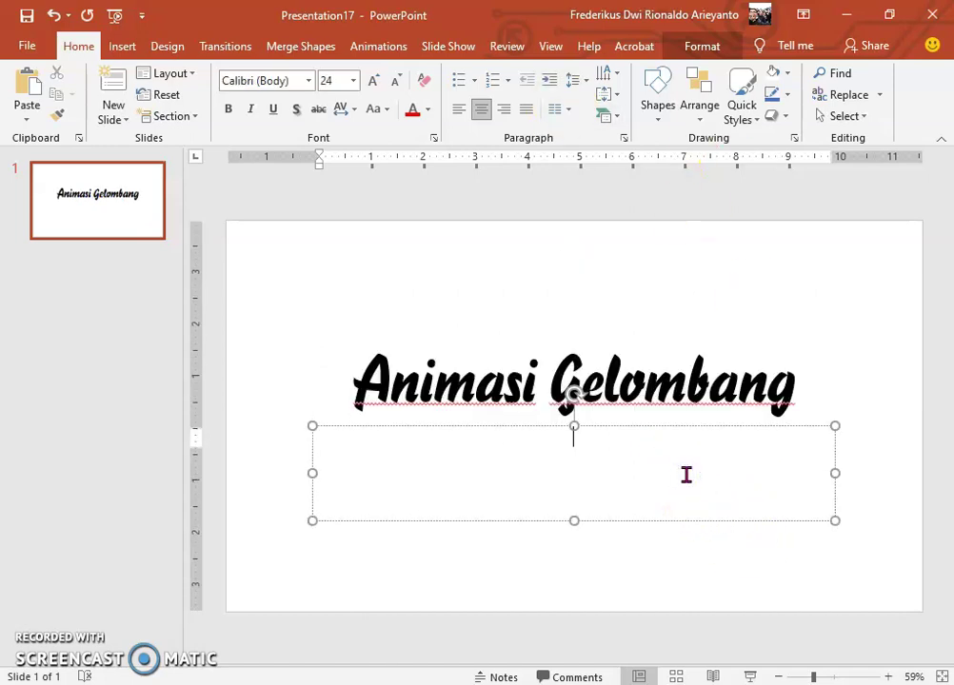
type("us Dwi Rionaldo A")
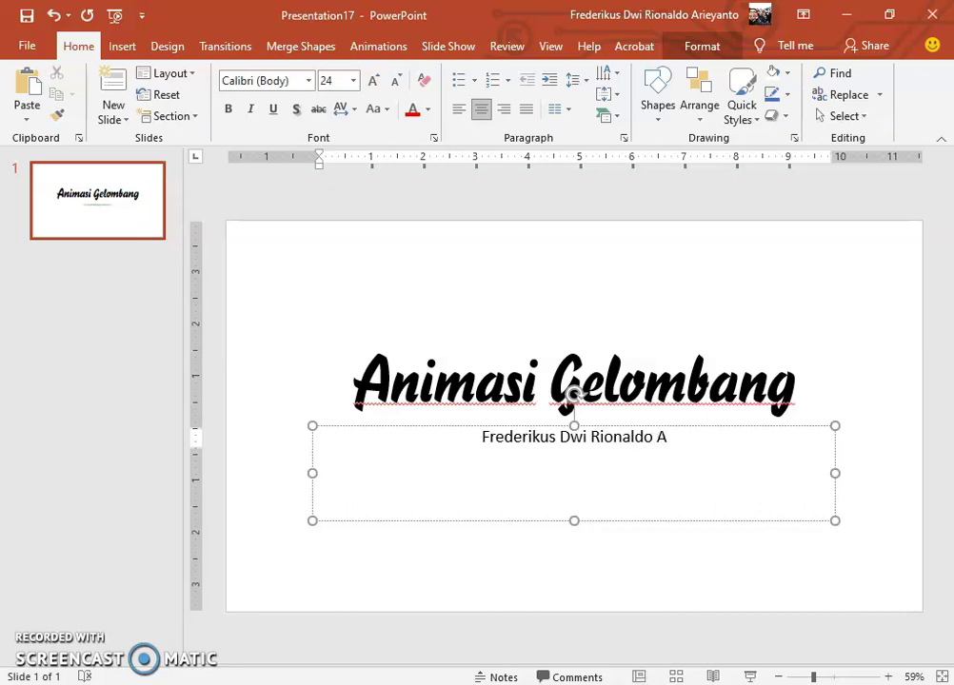
type("rieyanto")
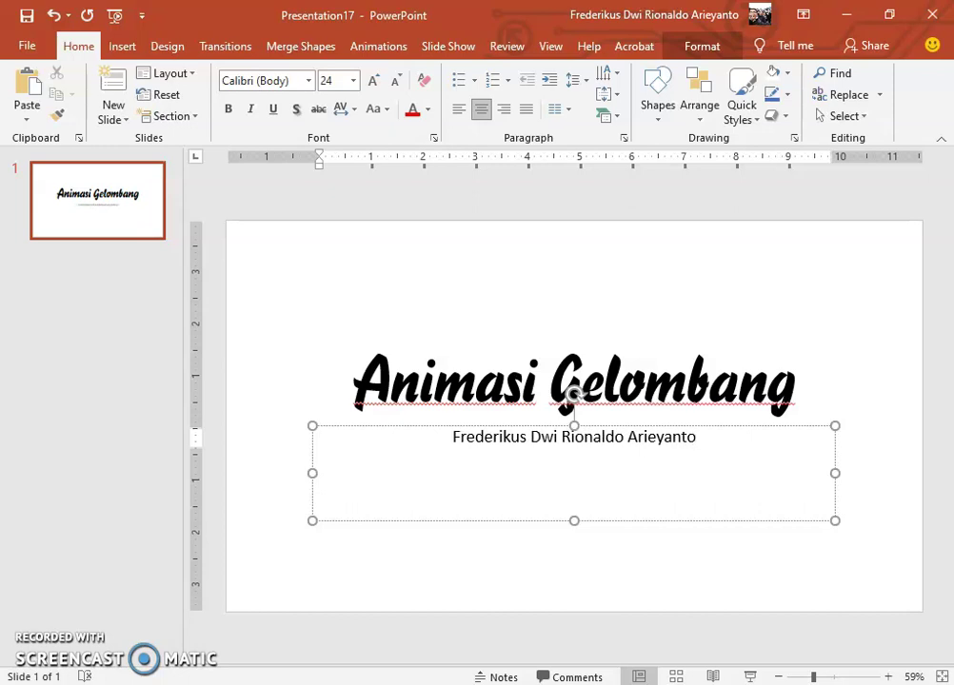
left_click(718, 300)
left_click(328, 218)
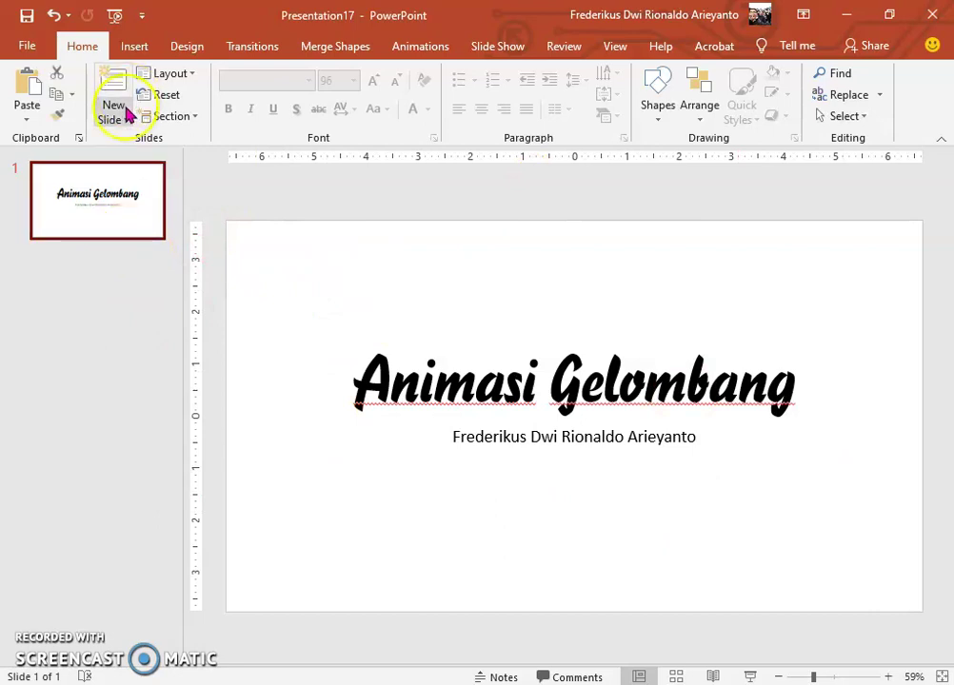
Add a new blank second slide, then return to slide 1
left_click(118, 118)
left_click(159, 383)
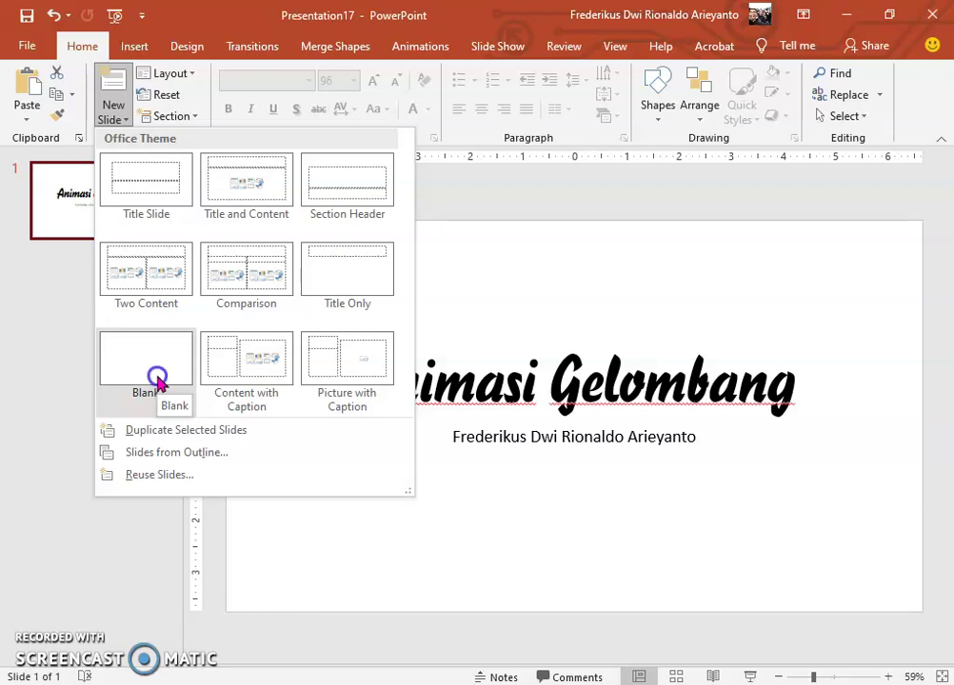
left_click(158, 380)
left_click(106, 197)
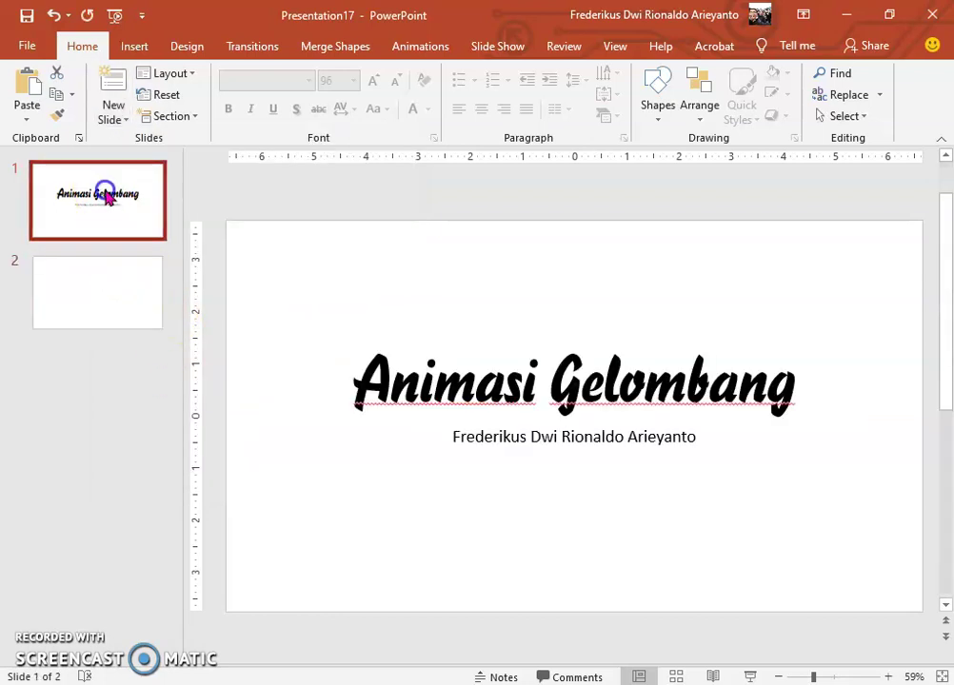
Apply the dark green Madison theme to the title slide only
left_click(193, 55)
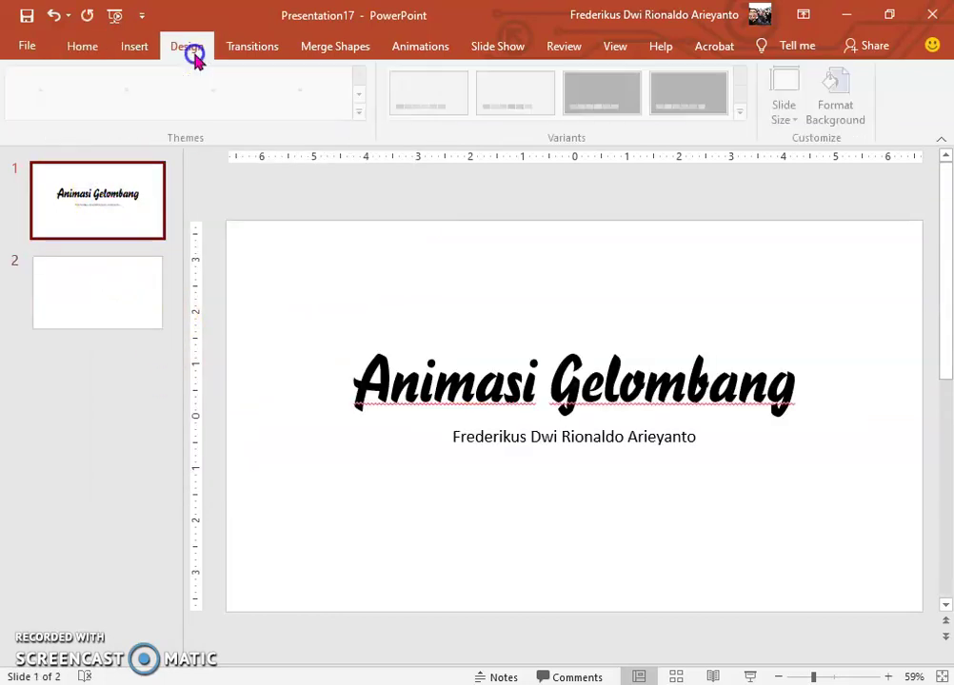
left_click(364, 112)
scroll(281, 274, "down", 3)
scroll(281, 276, "down", 3)
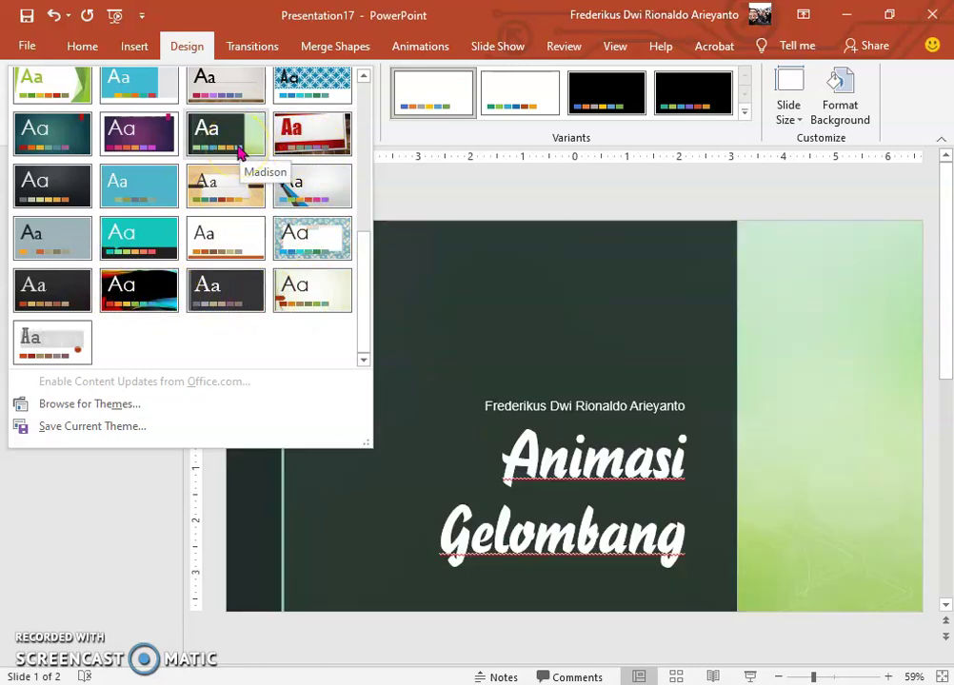
right_click(240, 152)
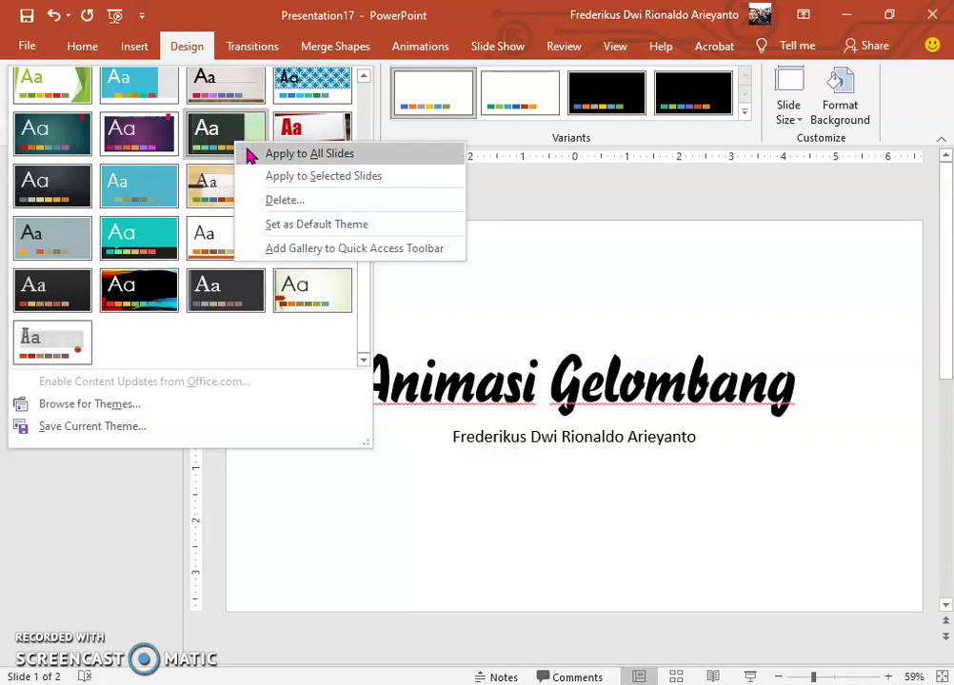
left_click(307, 181)
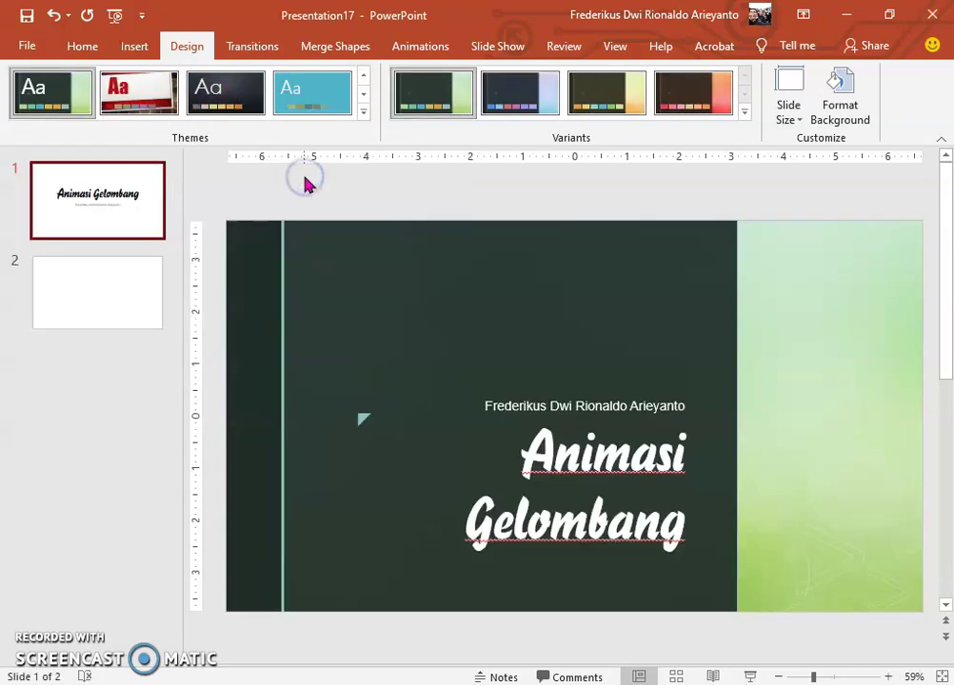
right_click(55, 113)
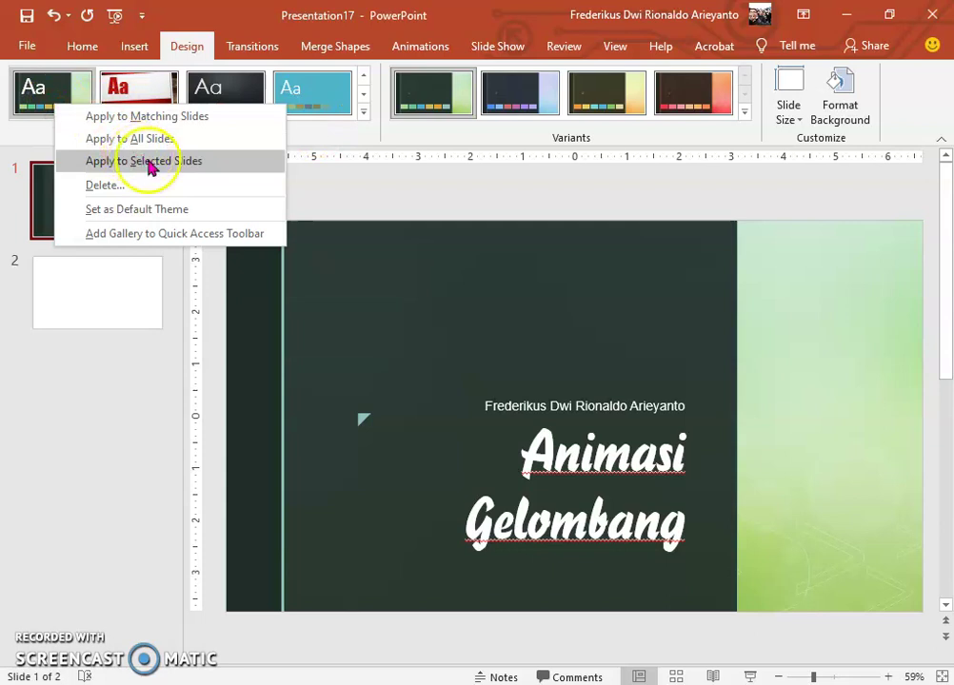
left_click(59, 382)
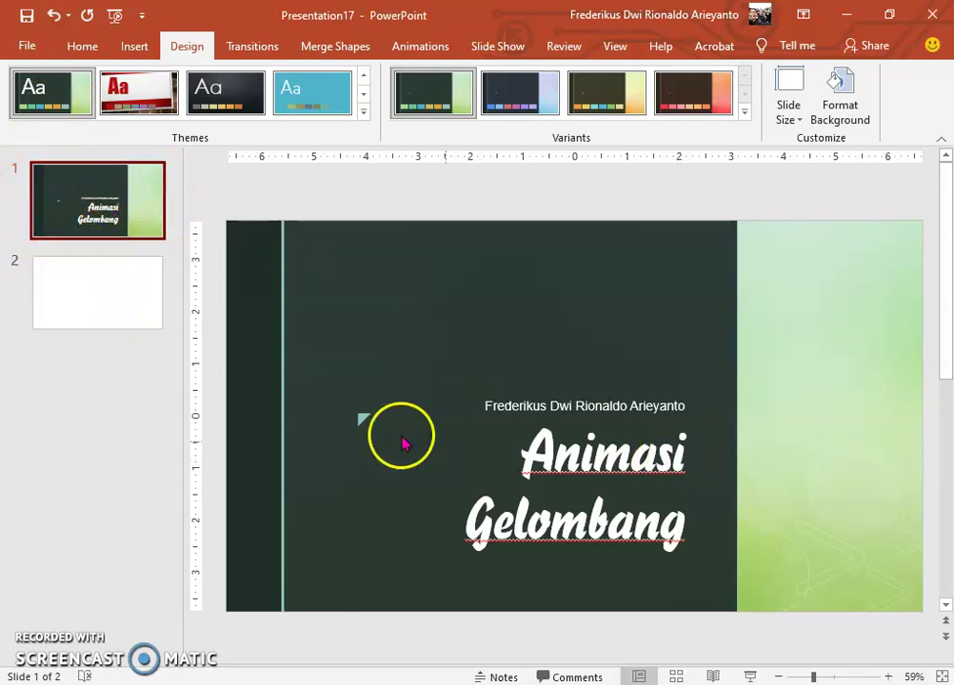
left_click(92, 287)
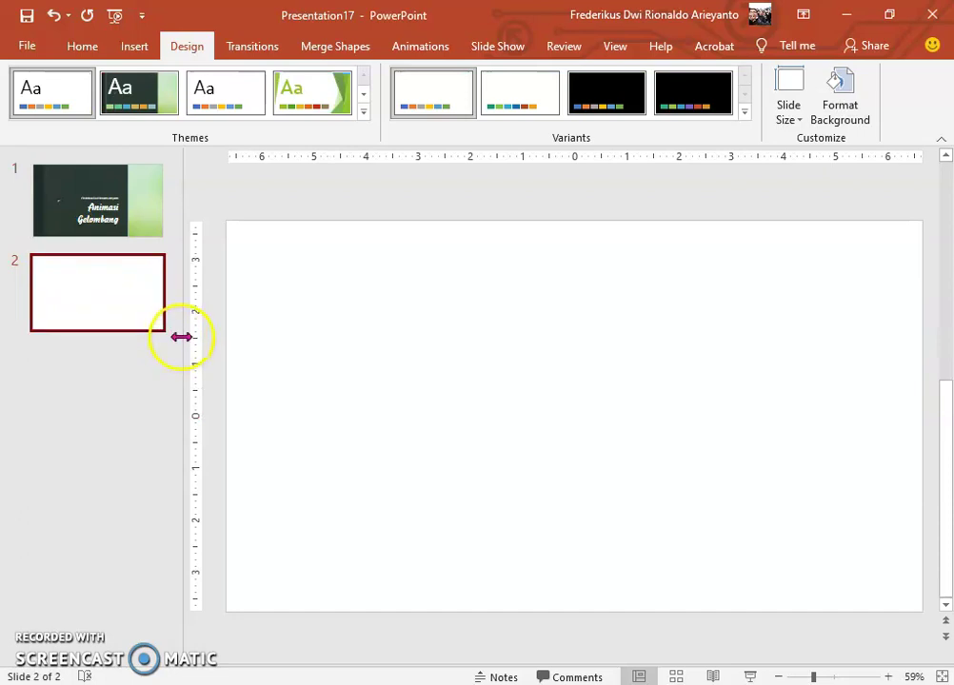
left_click(113, 227)
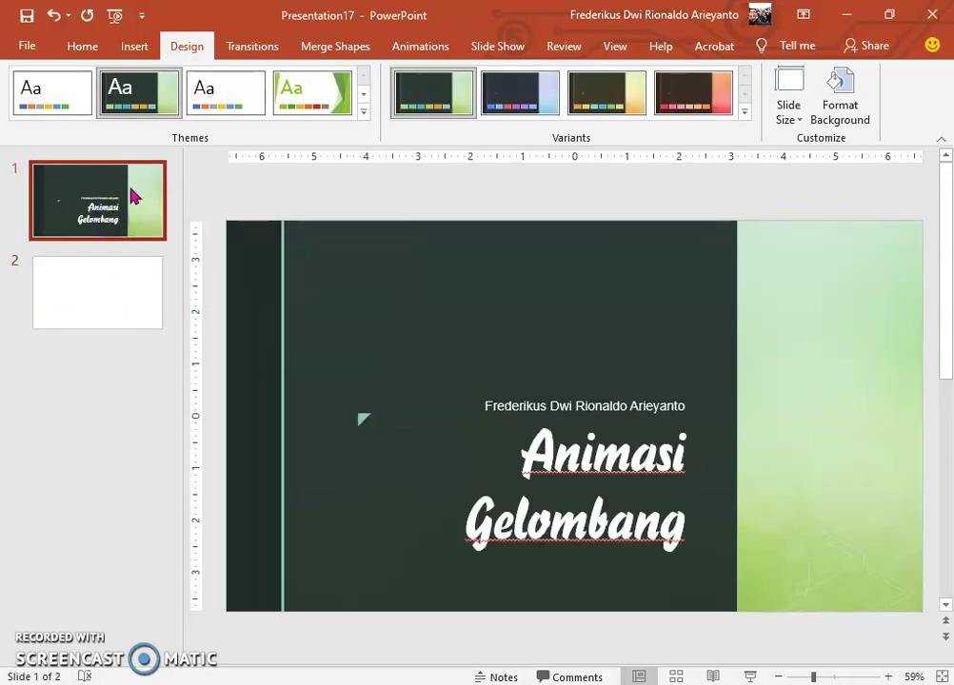
left_click(244, 43)
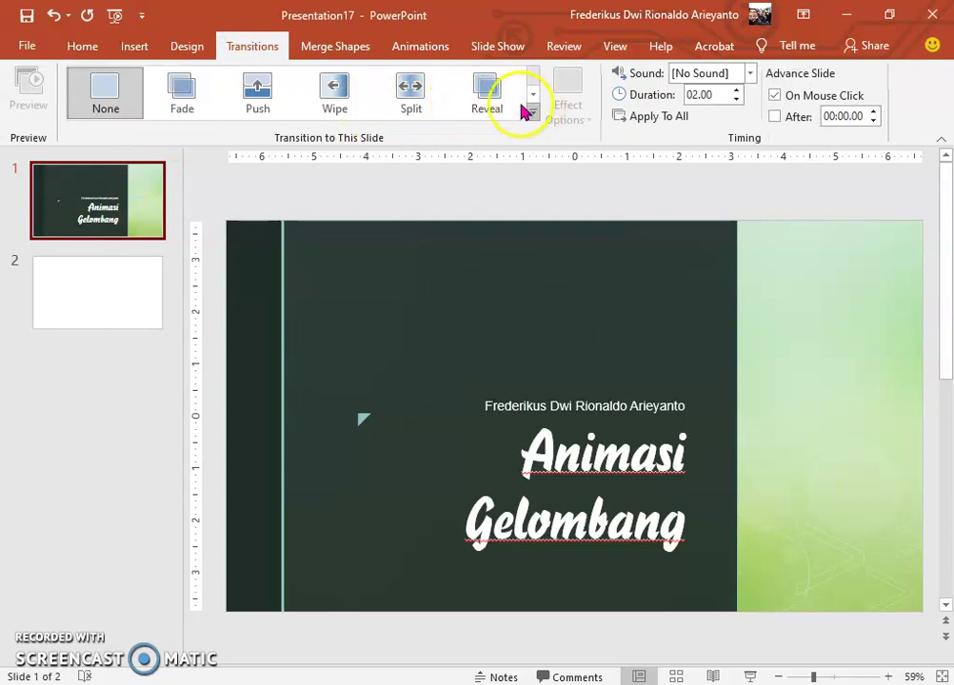
Give the title slide a Split transition and the second slide a Reveal transition
left_click(492, 91)
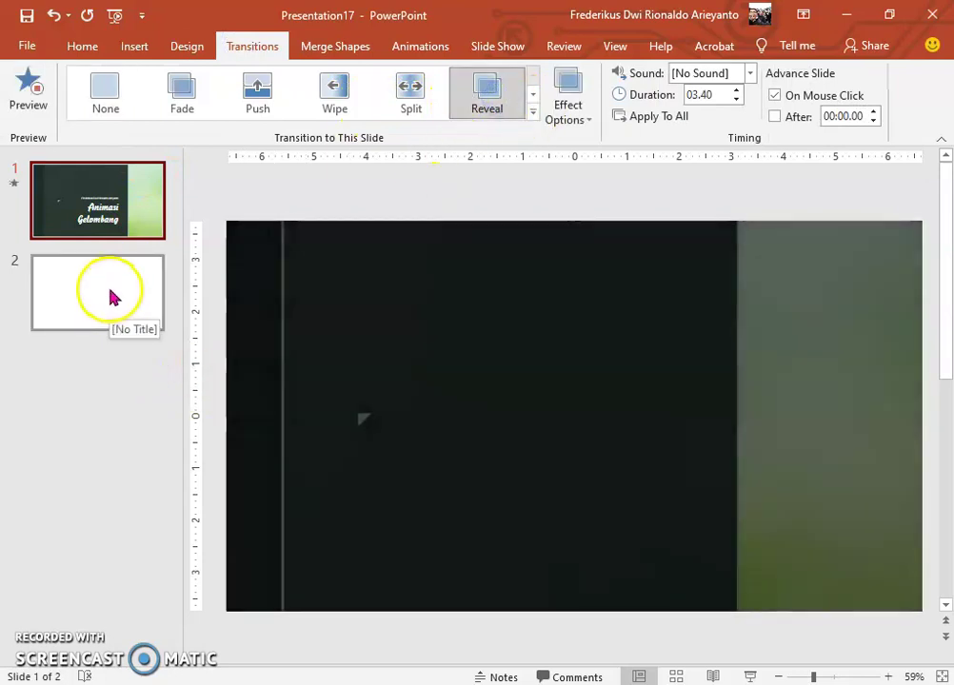
left_click(407, 99)
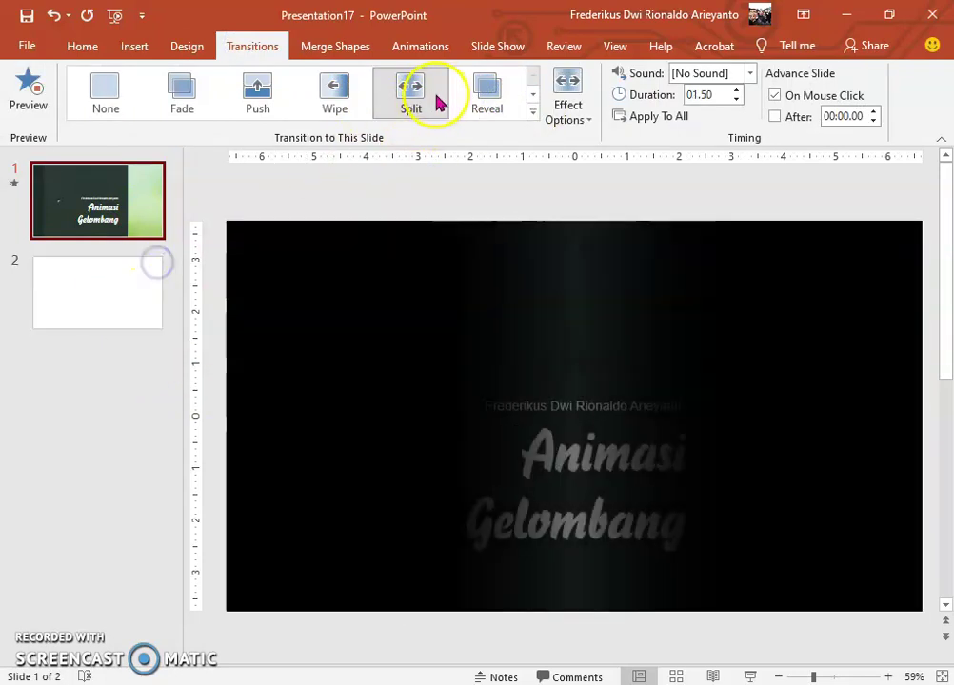
left_click(84, 291)
left_click(486, 99)
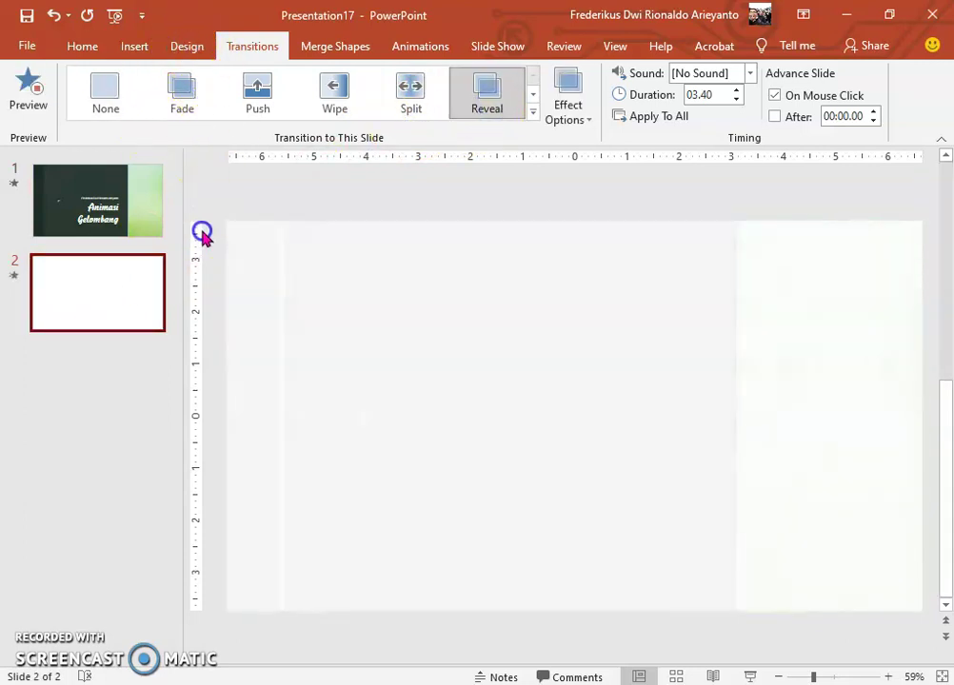
left_click(188, 47)
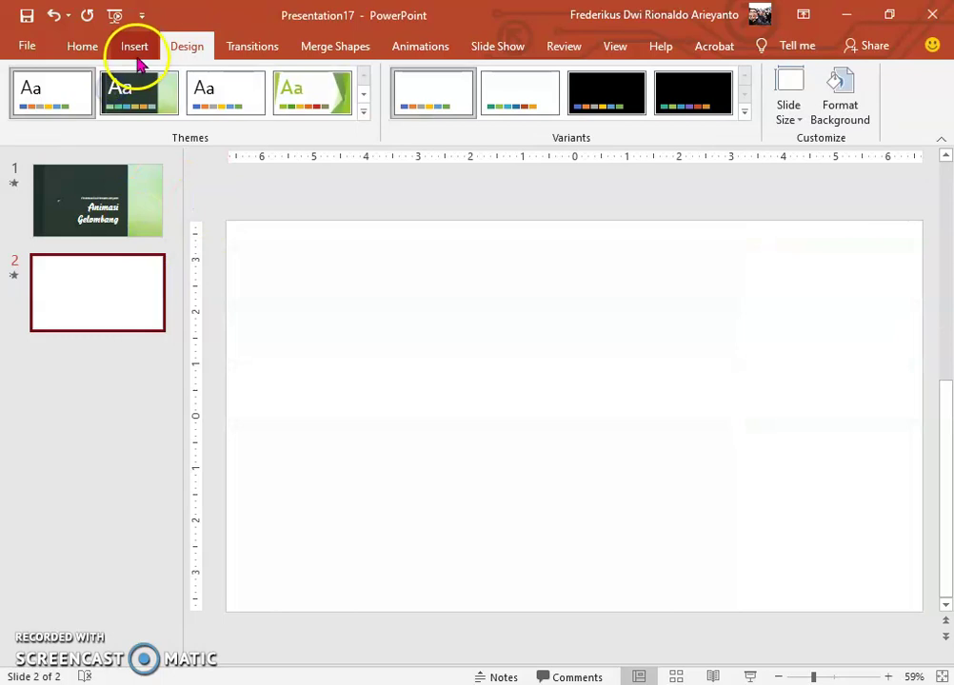
left_click(135, 54)
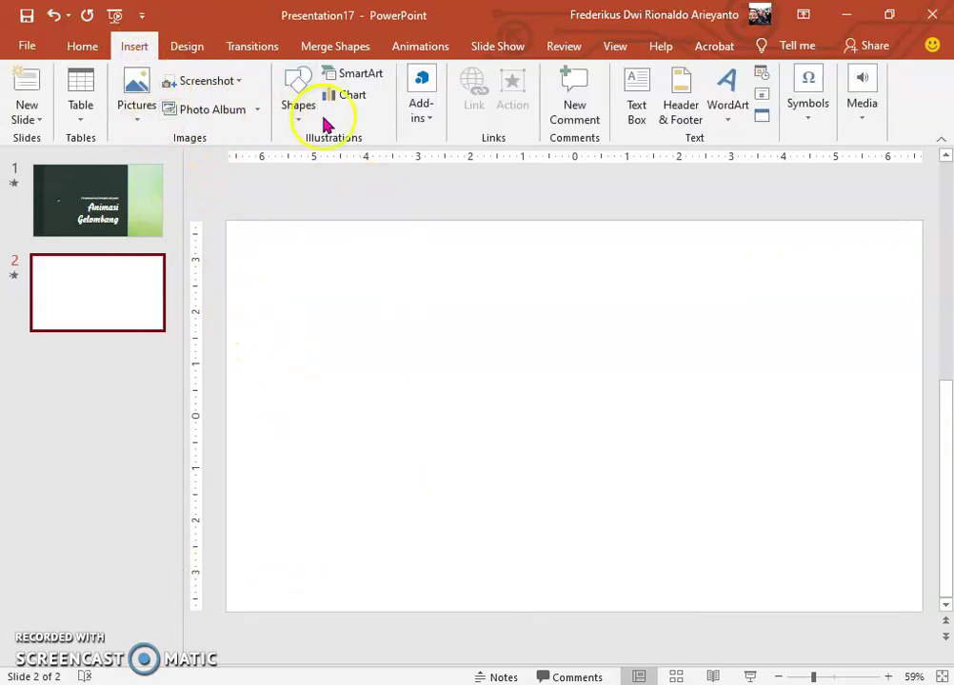
Draw a Double Wave shape across the bottom of slide 2 and nudge it slightly up
left_click(305, 91)
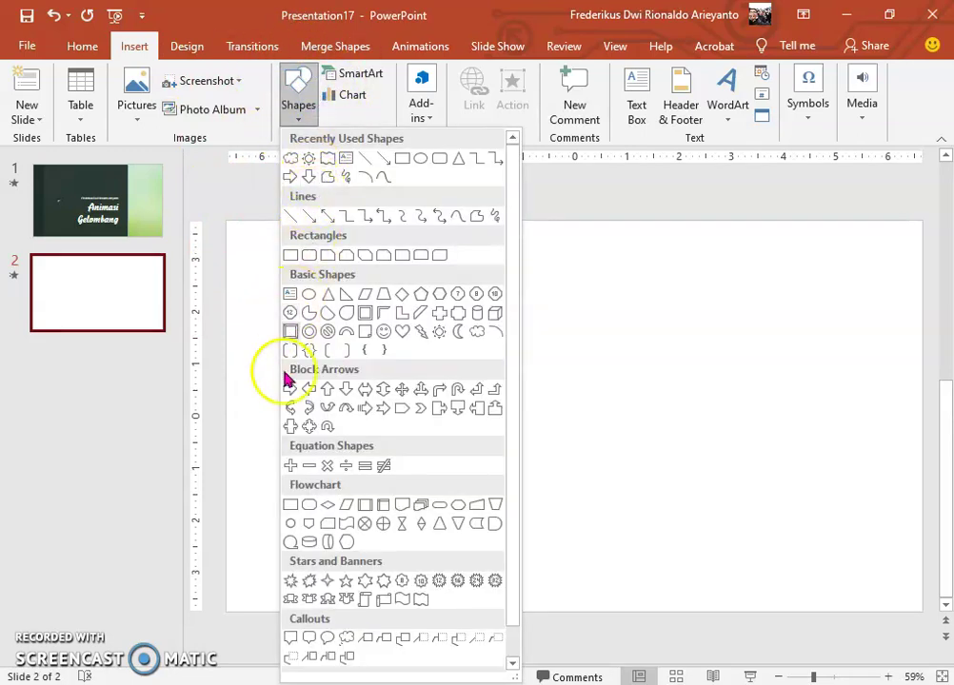
left_click(421, 604)
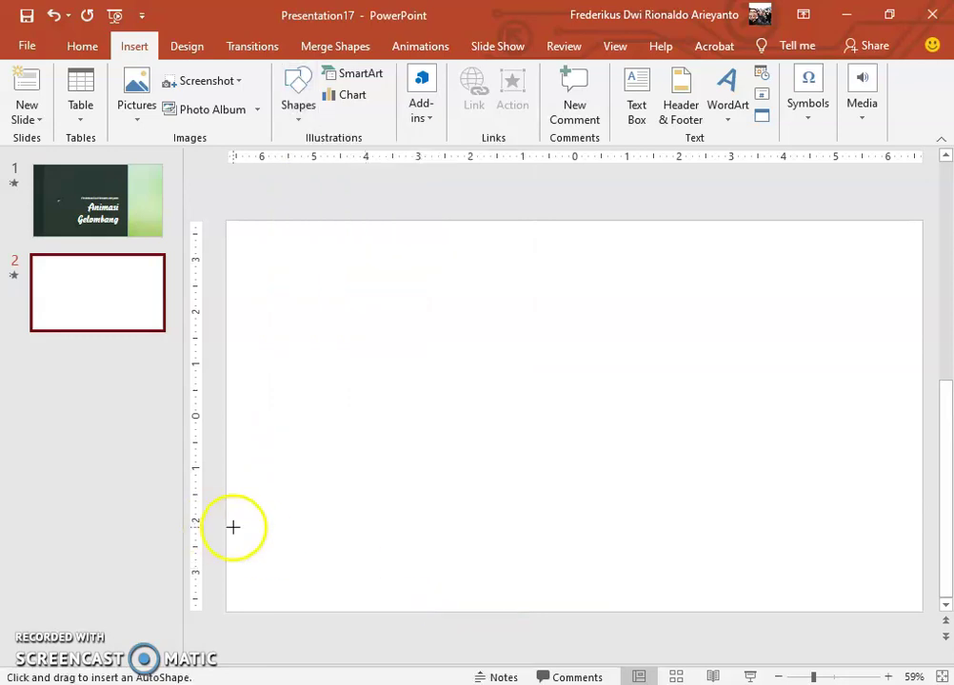
left_click_drag(220, 523, 937, 677)
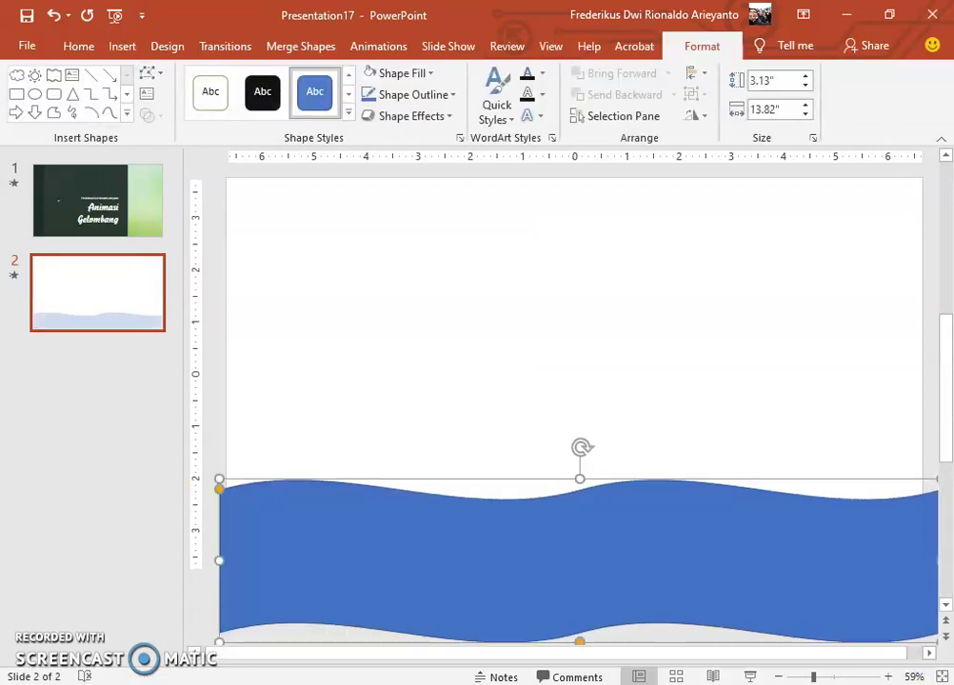
left_click(213, 436)
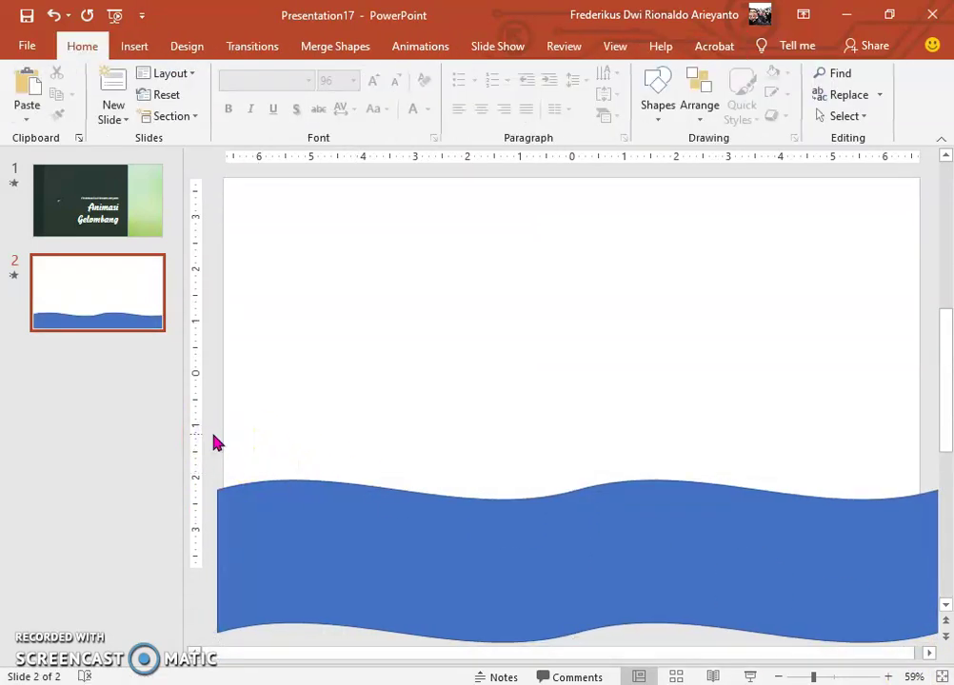
left_click(585, 511)
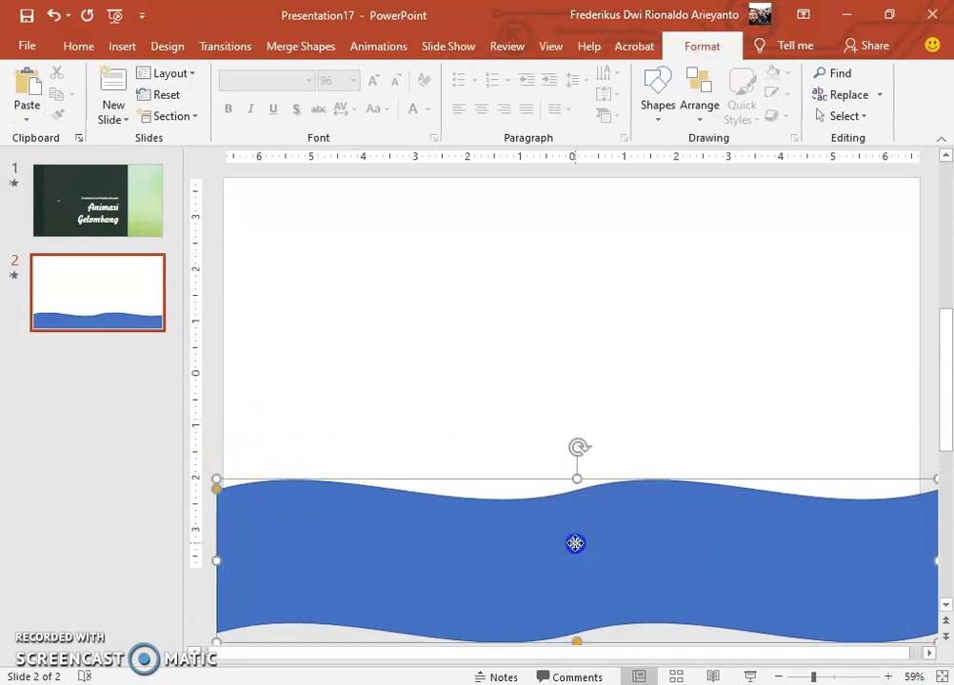
left_click_drag(571, 545, 576, 530)
scroll(576, 533, "up", 3)
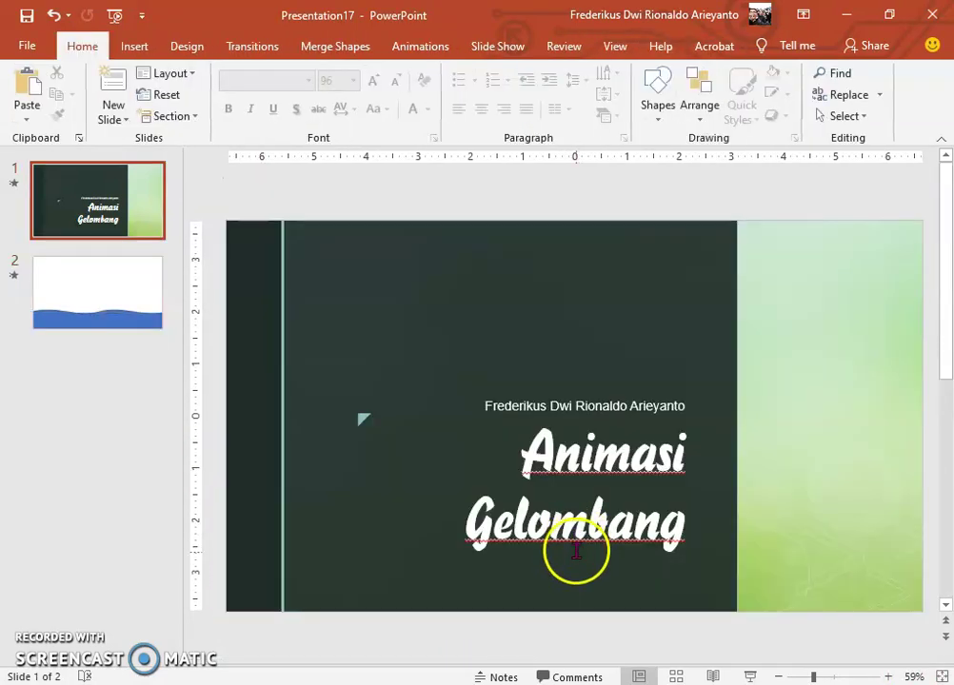
left_click(88, 331)
left_click(530, 575)
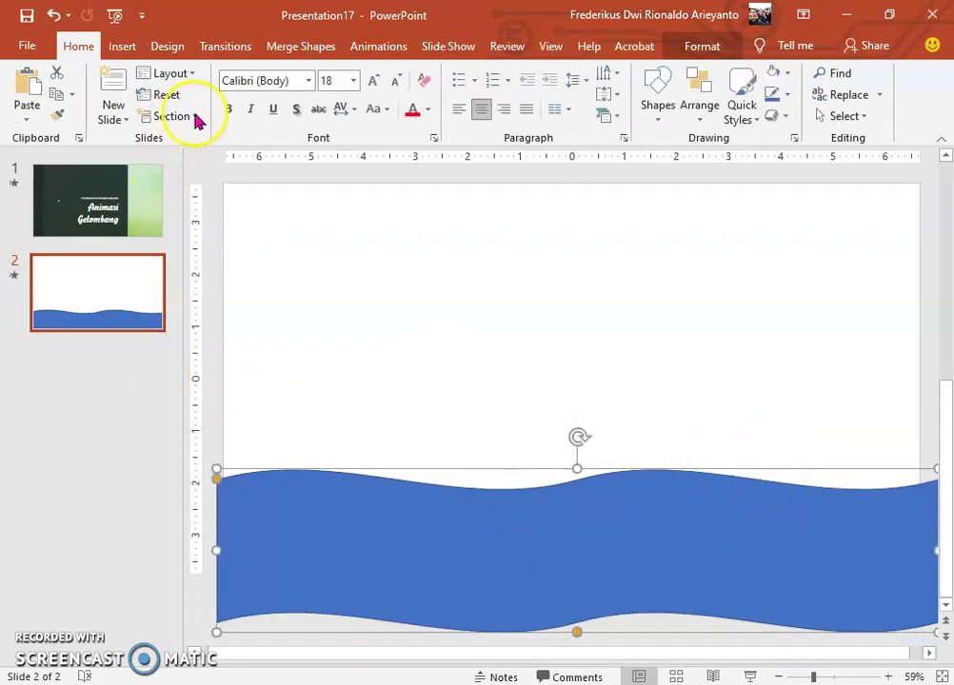
Apply the Wipe entrance animation to the selected wave
left_click(383, 46)
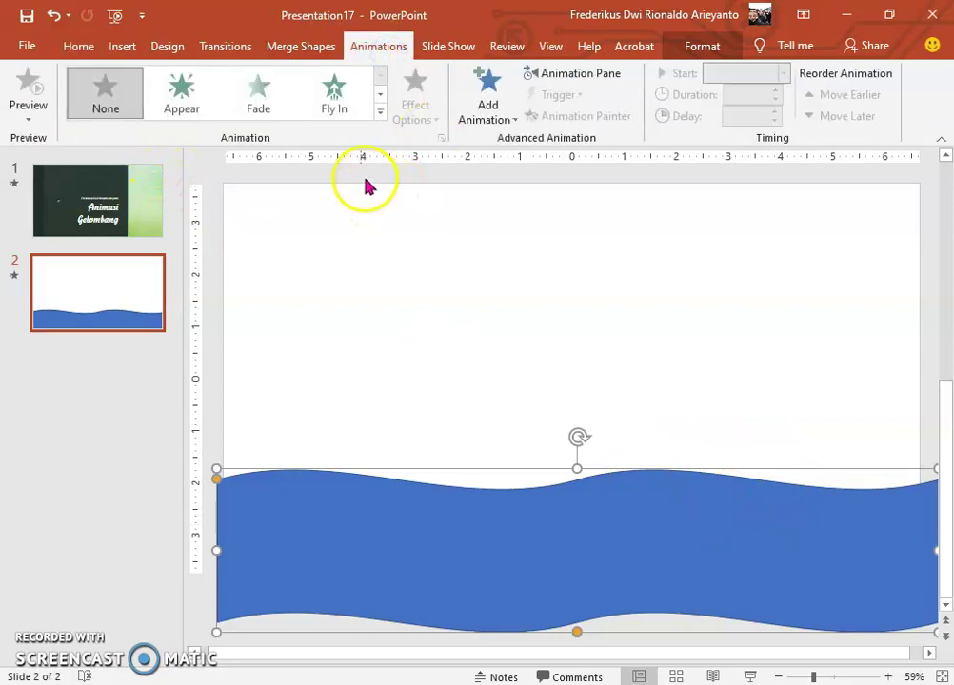
left_click(383, 116)
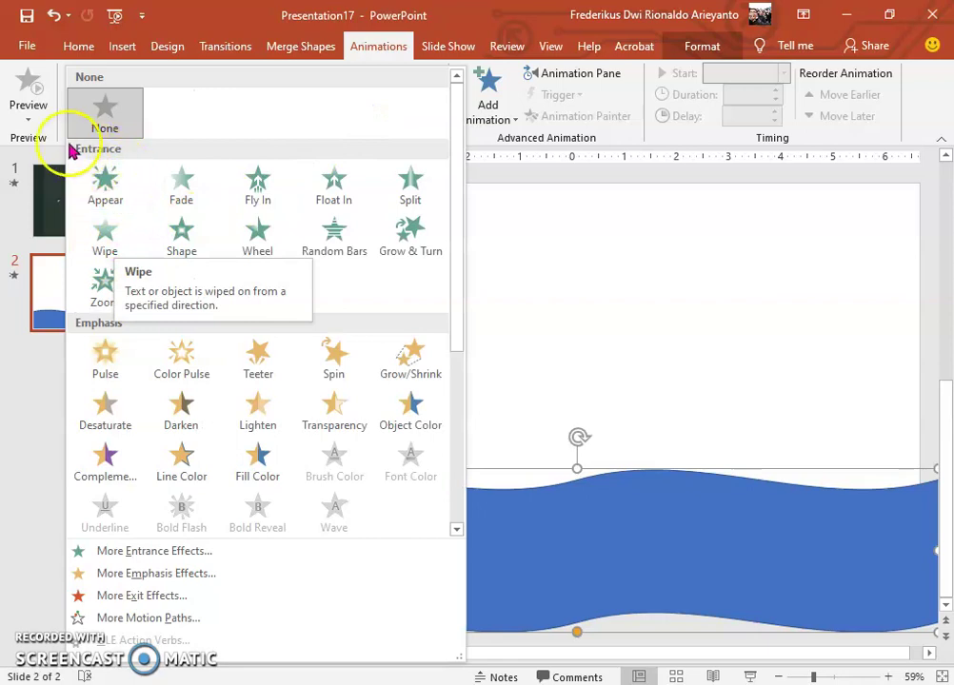
left_click(114, 241)
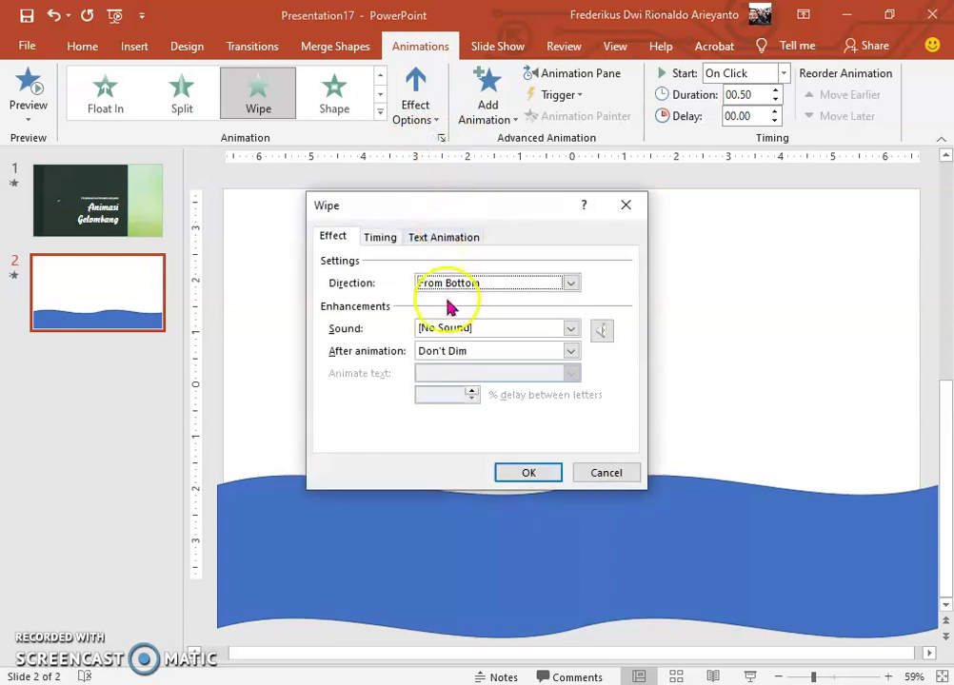
Set the wave's Wipe to From Left, With Previous, 3 seconds, repeating Until Next Click
left_click(459, 281)
left_click(463, 328)
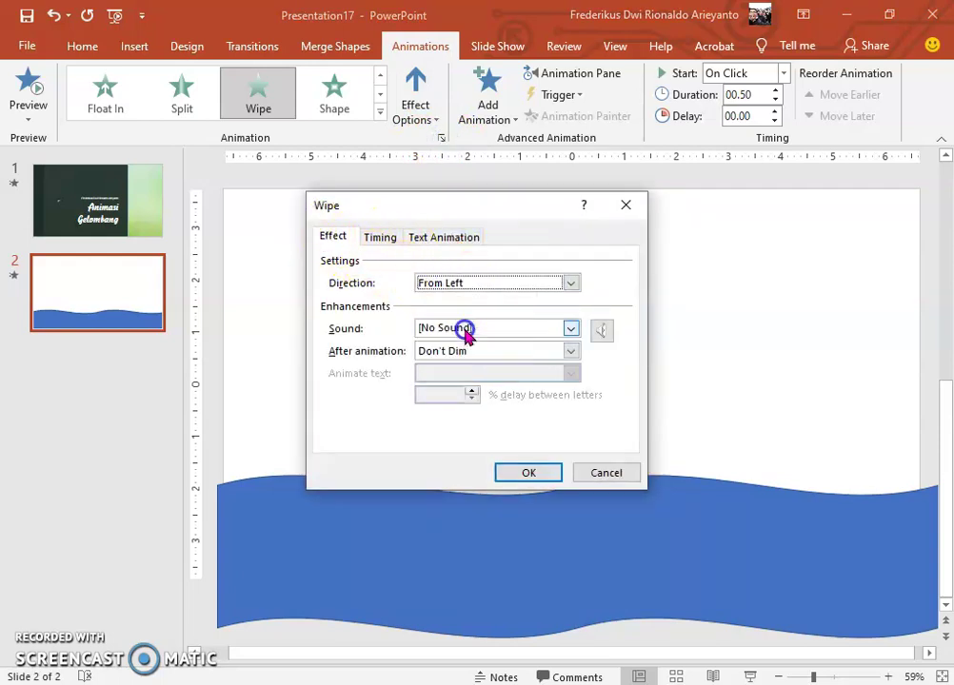
left_click(383, 239)
left_click(430, 269)
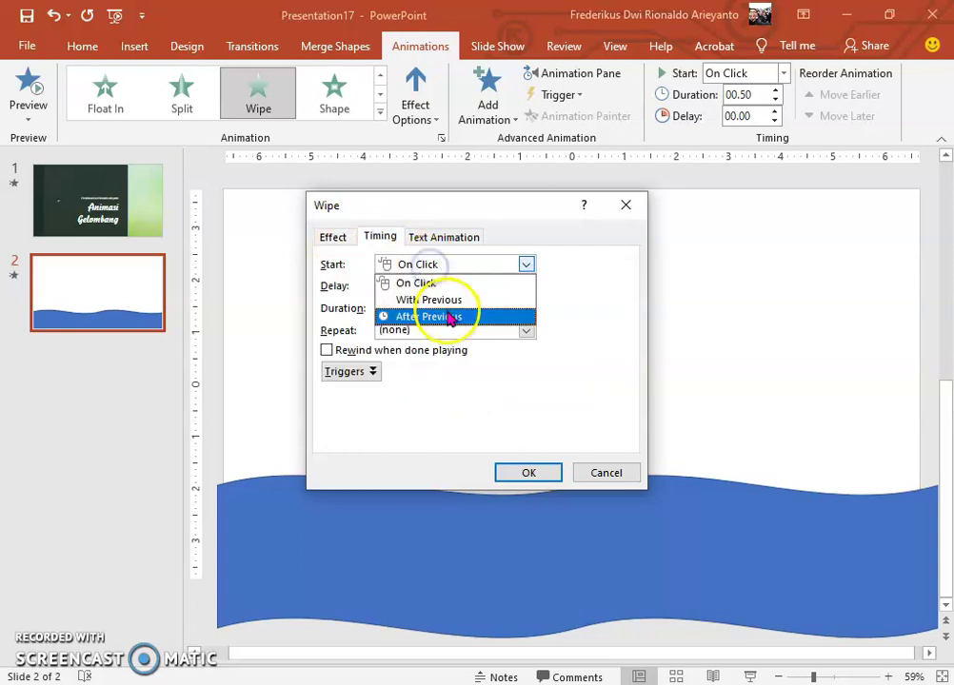
left_click(448, 301)
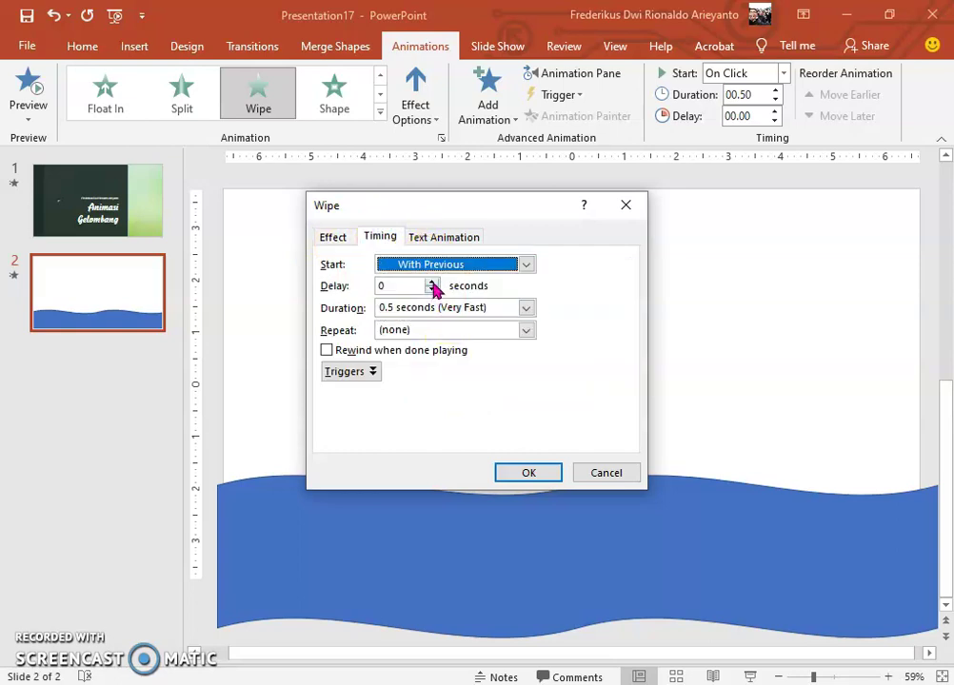
left_click(526, 309)
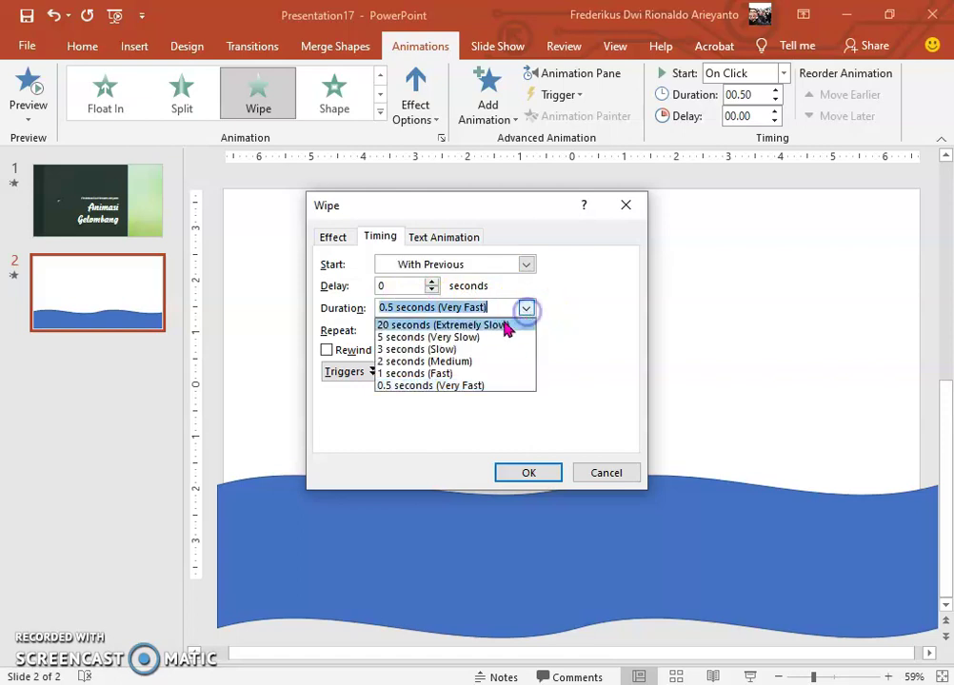
left_click(481, 351)
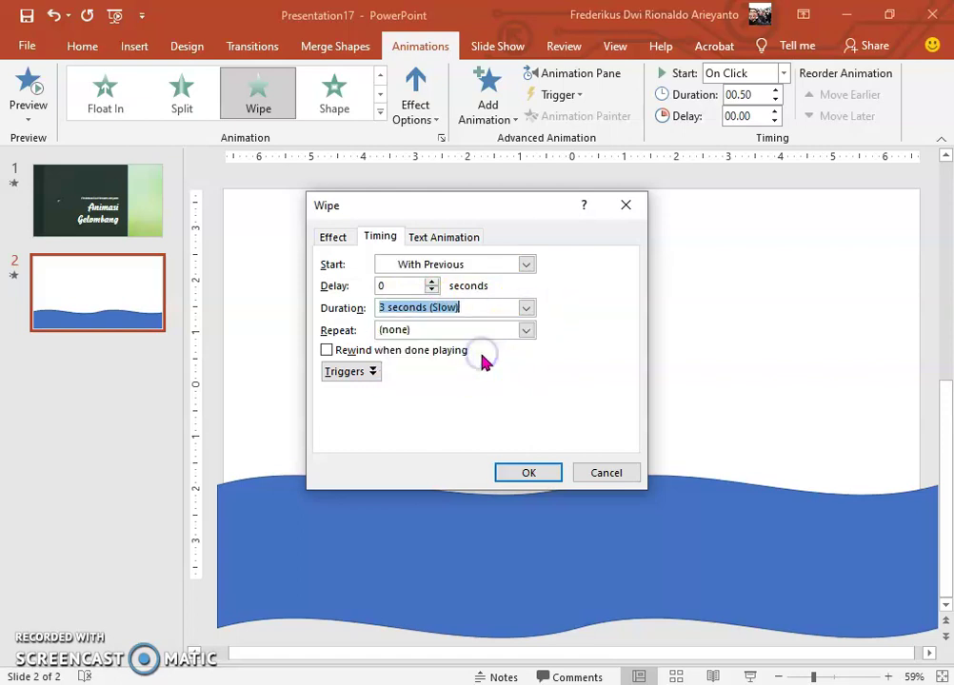
left_click(527, 331)
left_click(473, 412)
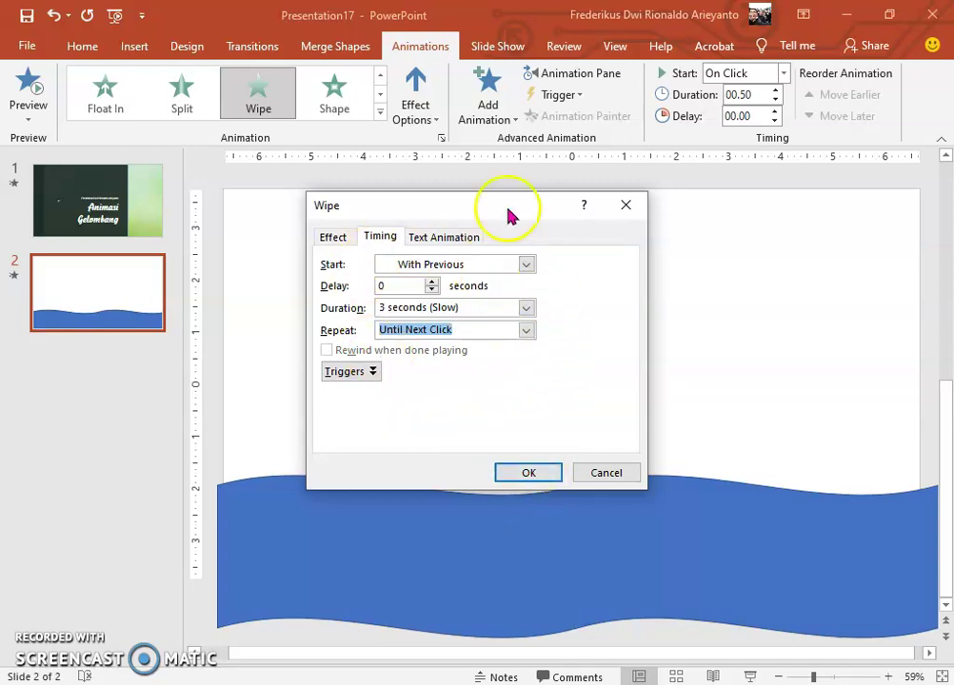
left_click(547, 480)
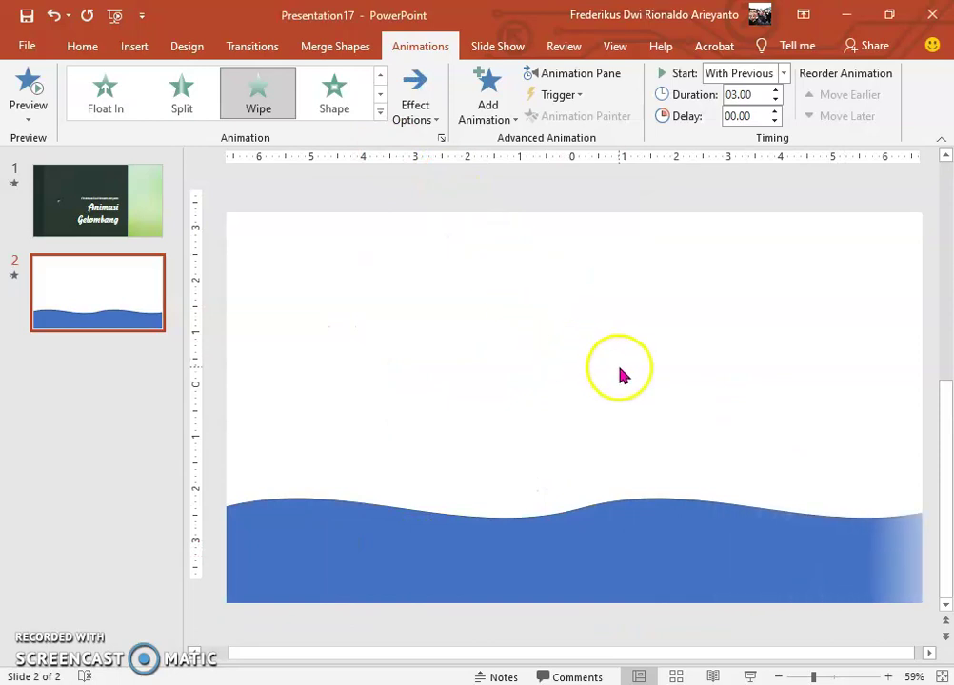
Draw a Sun shape in slide 2's top-right corner and shift it slightly up and right
left_click(134, 46)
left_click(314, 97)
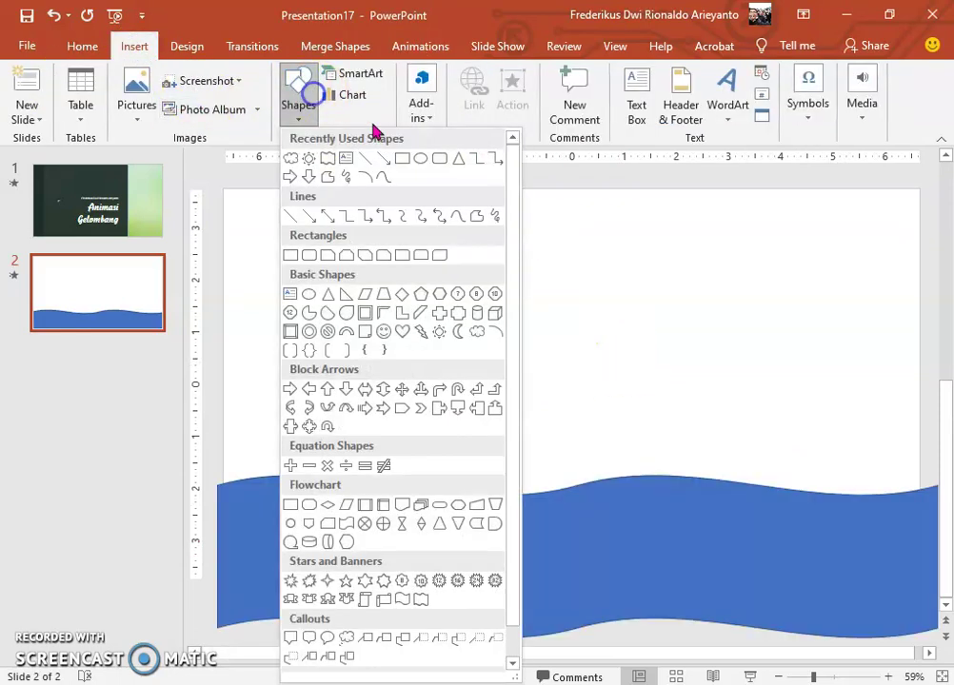
left_click(439, 333)
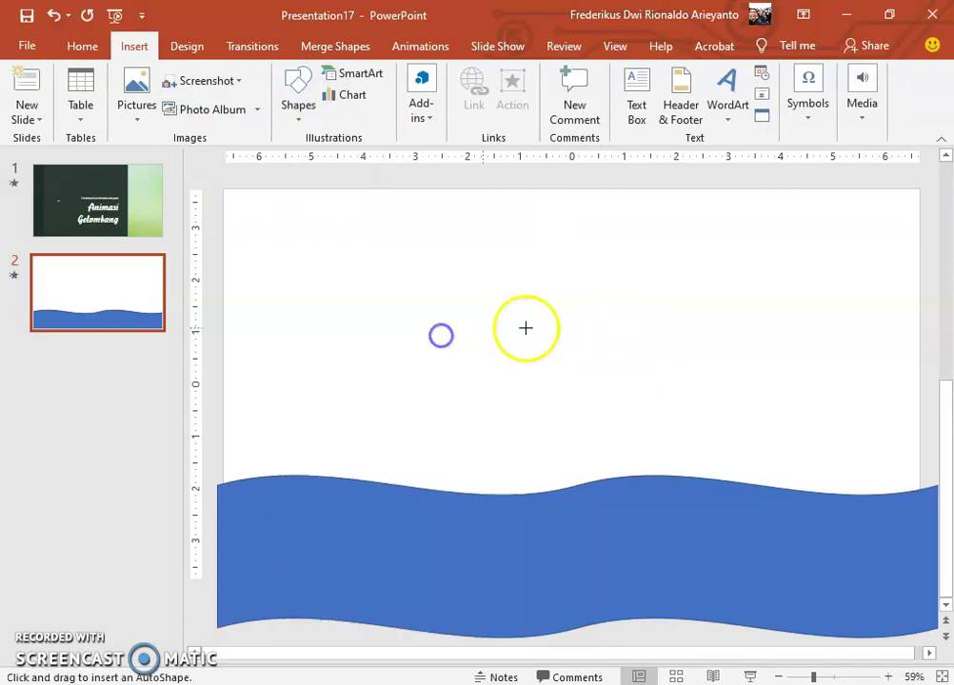
left_click_drag(819, 228, 897, 322)
left_click_drag(852, 272, 867, 250)
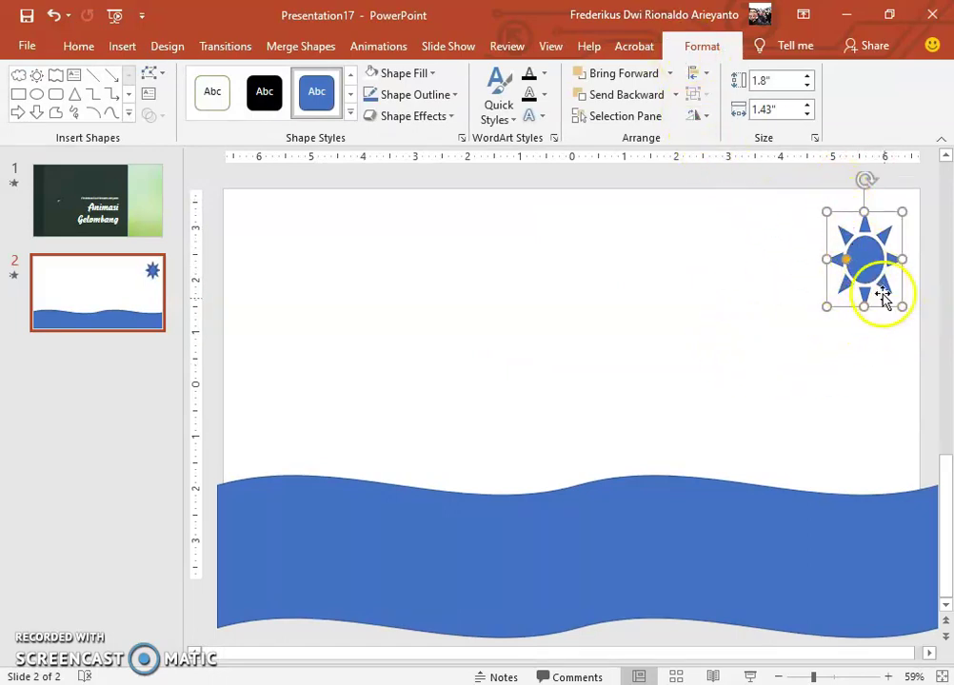
left_click(887, 405)
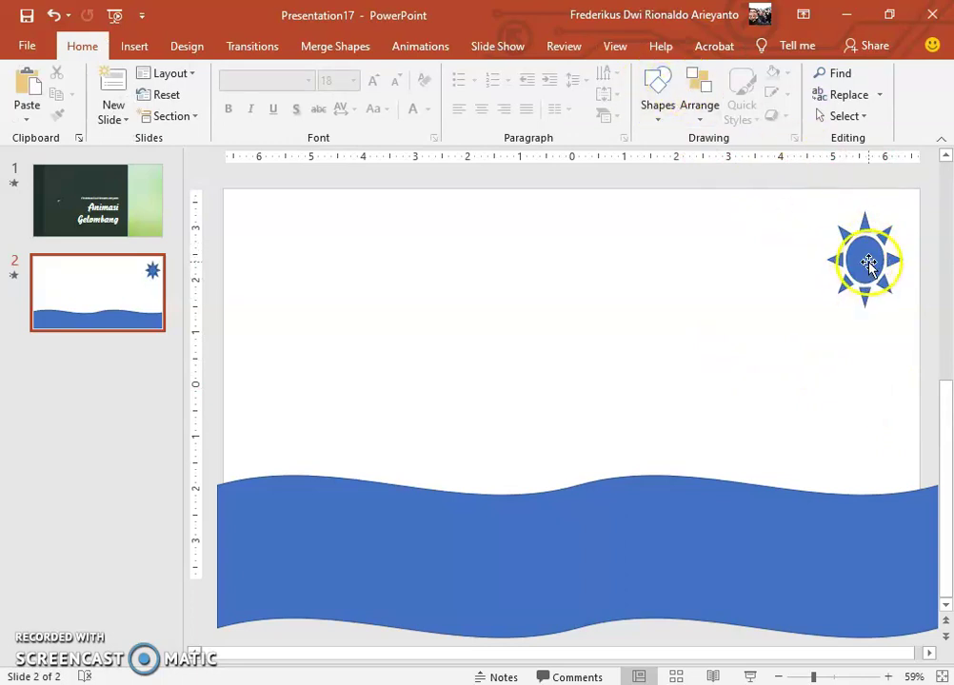
left_click(868, 265)
left_click(683, 54)
left_click(733, 249)
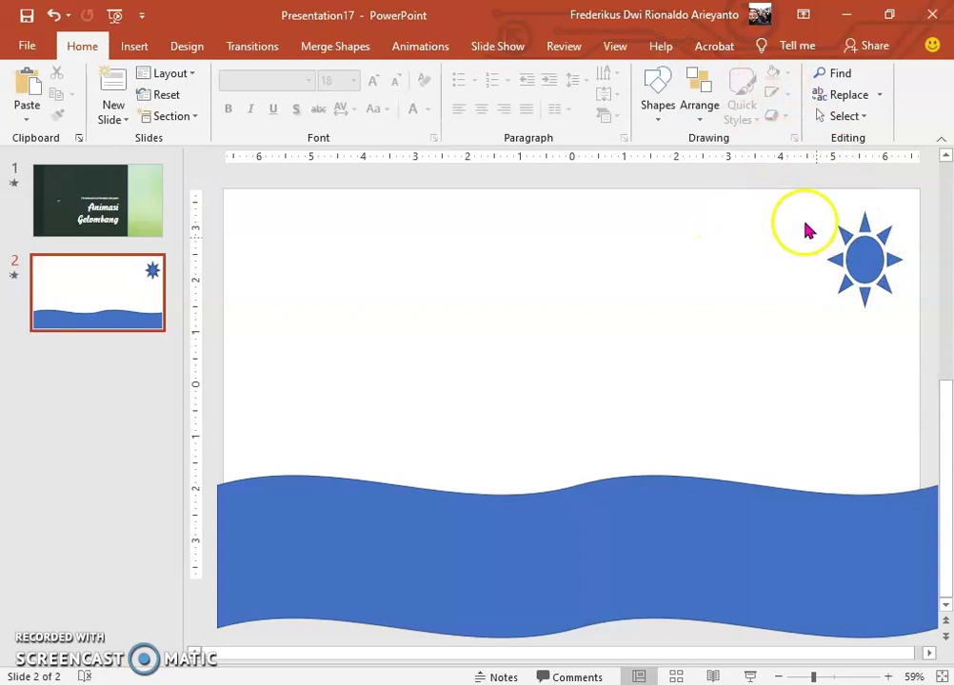
left_click(868, 260)
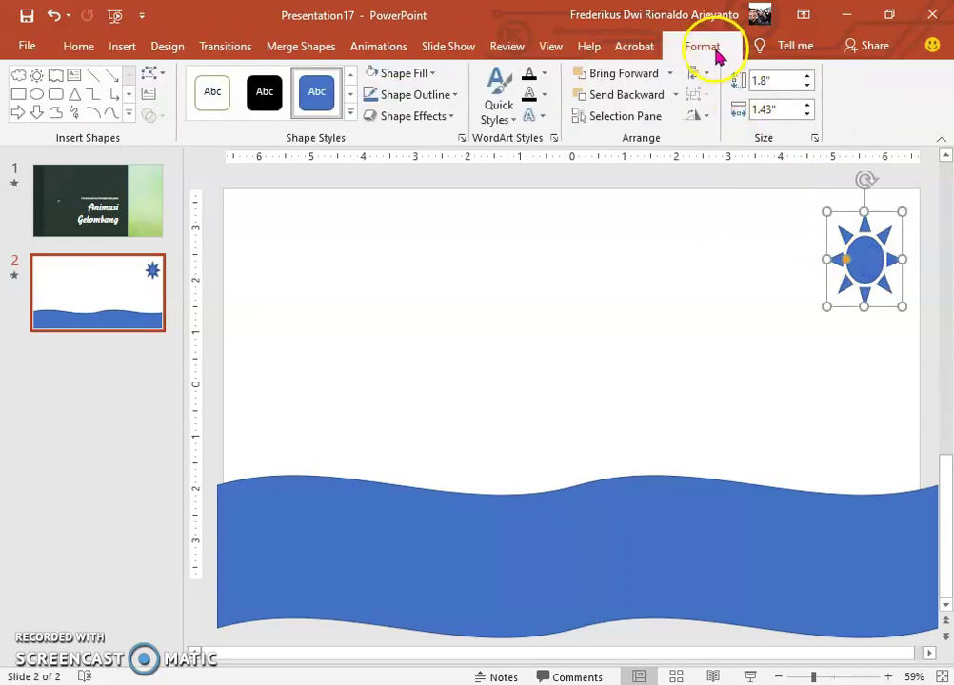
Fill the sun with yellow and move it slightly lower
left_click(430, 73)
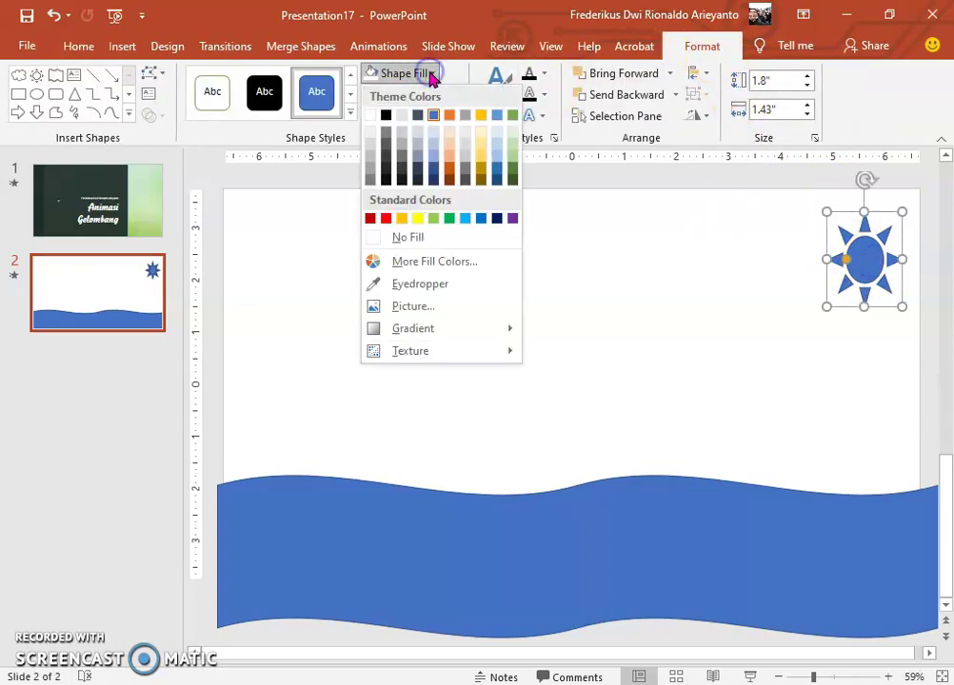
left_click(416, 218)
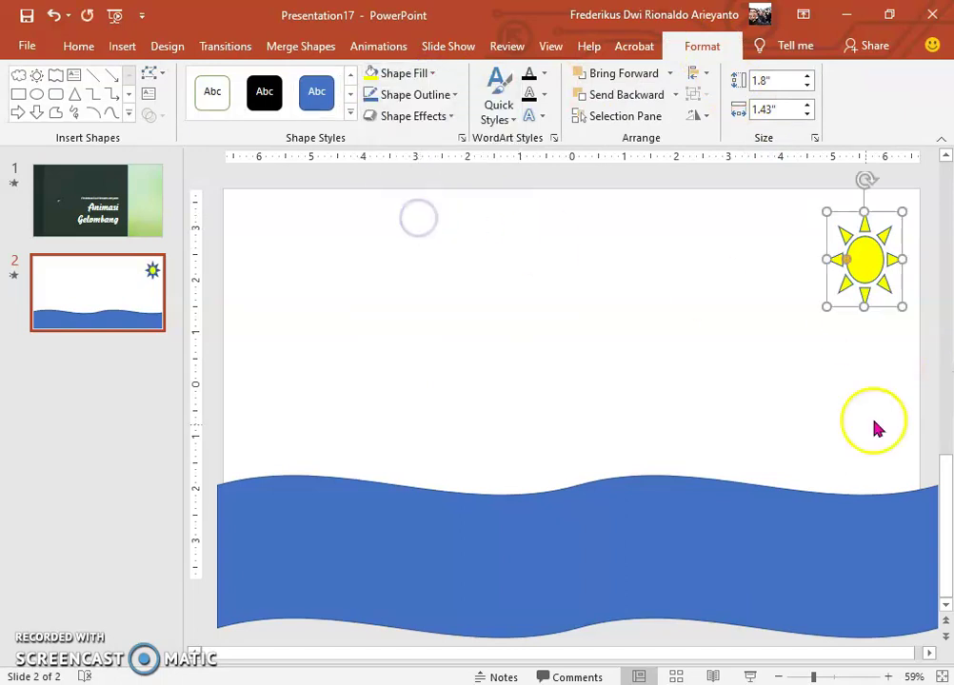
left_click(850, 432)
left_click_drag(867, 260, 866, 269)
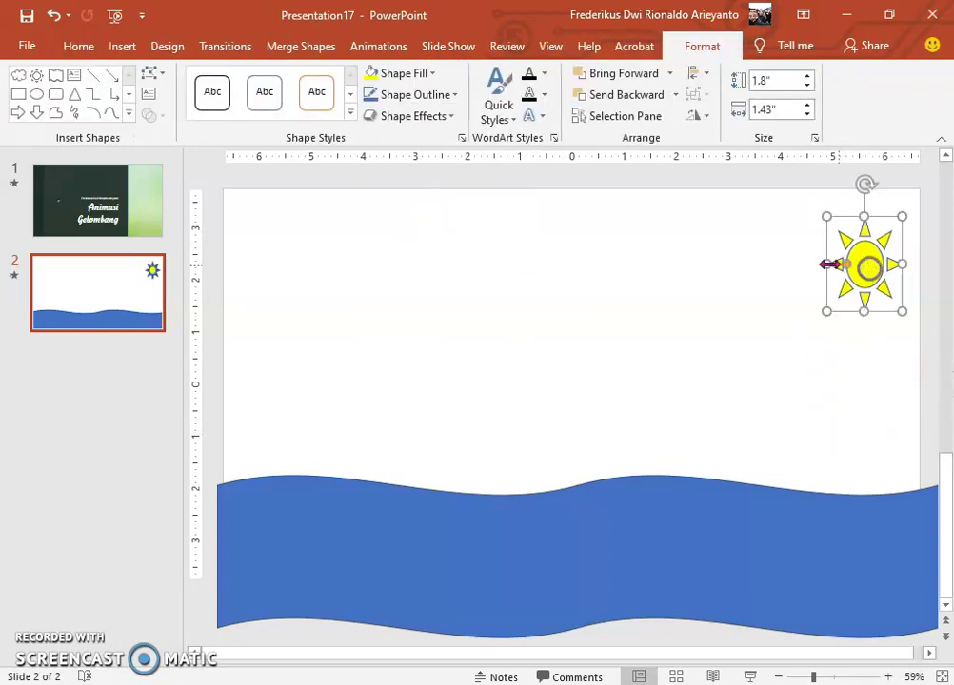
left_click(706, 412)
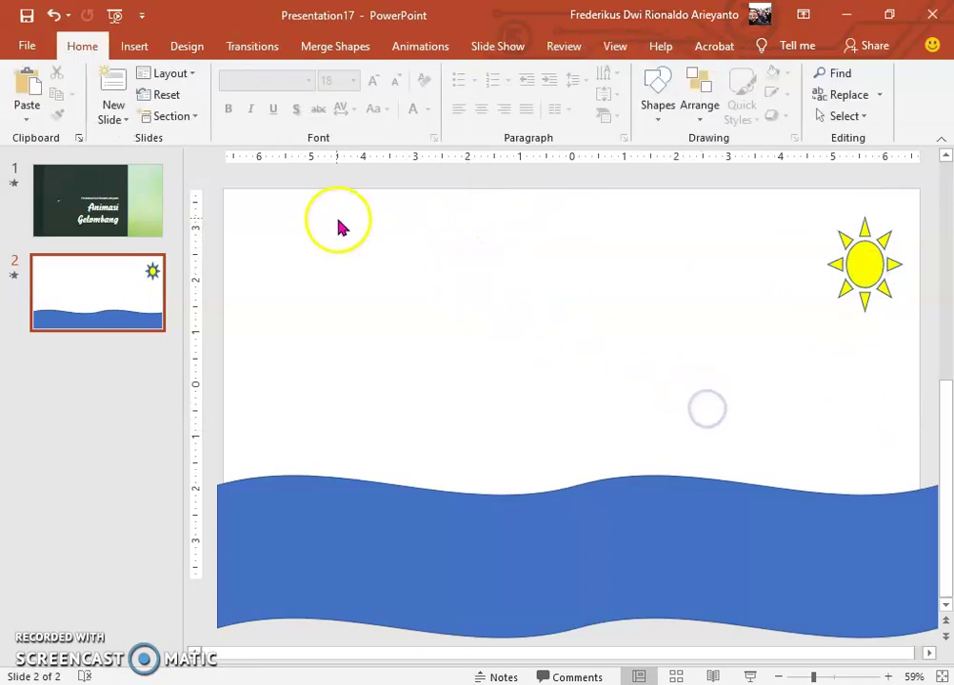
Draw a cloud shape over the sun's lower-left part and fill it white
left_click(134, 50)
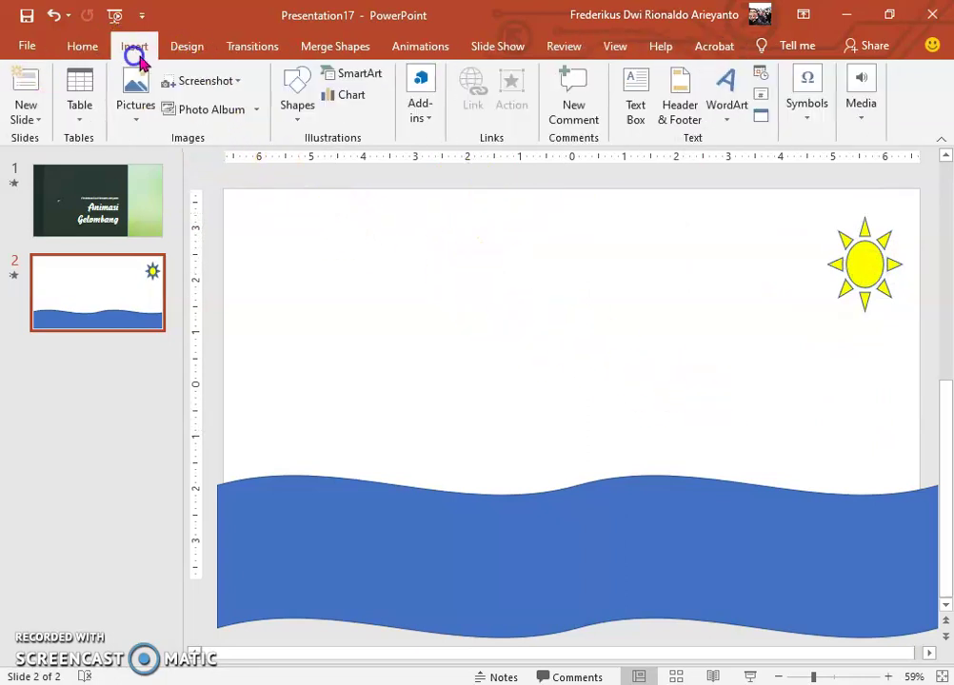
left_click(296, 105)
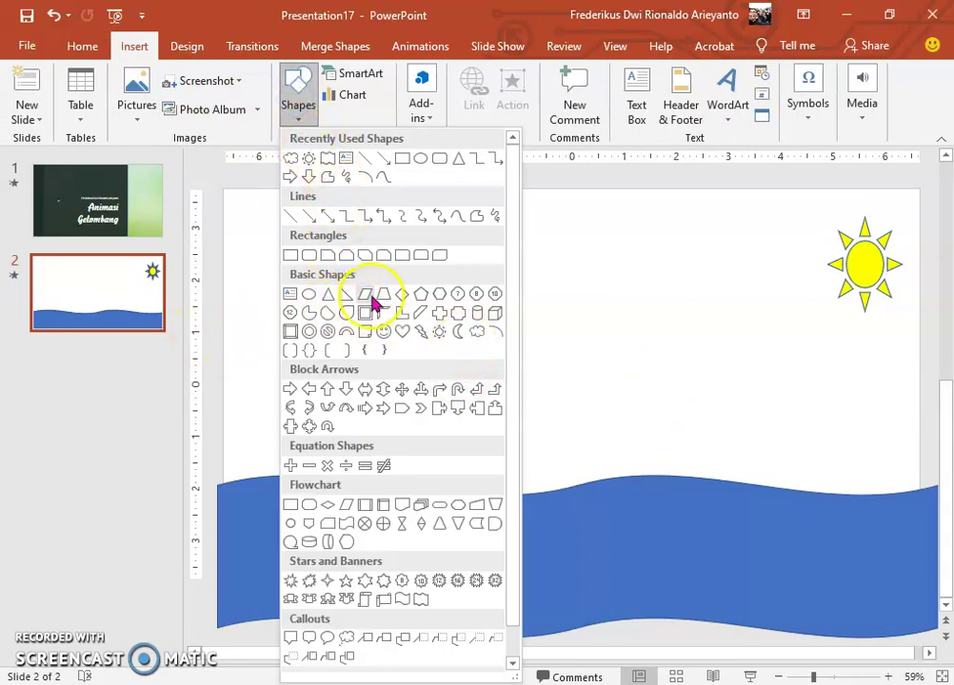
left_click(481, 339)
mouse_move(760, 283)
left_mouse_down()
mouse_move(843, 331)
mouse_move(859, 355)
mouse_move(851, 330)
left_mouse_up()
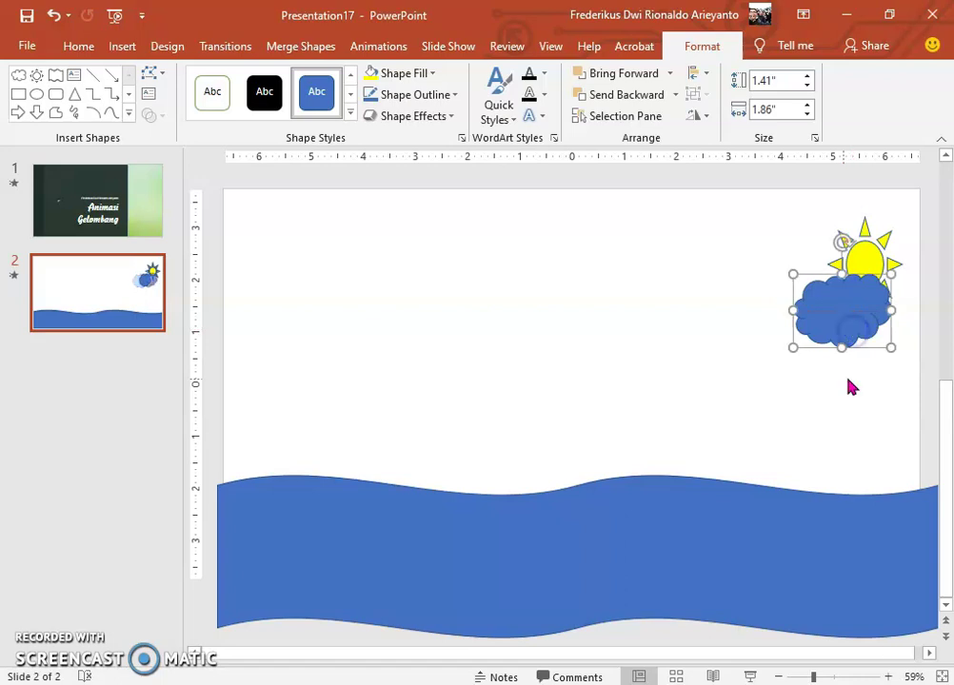
left_click(431, 76)
left_click(372, 115)
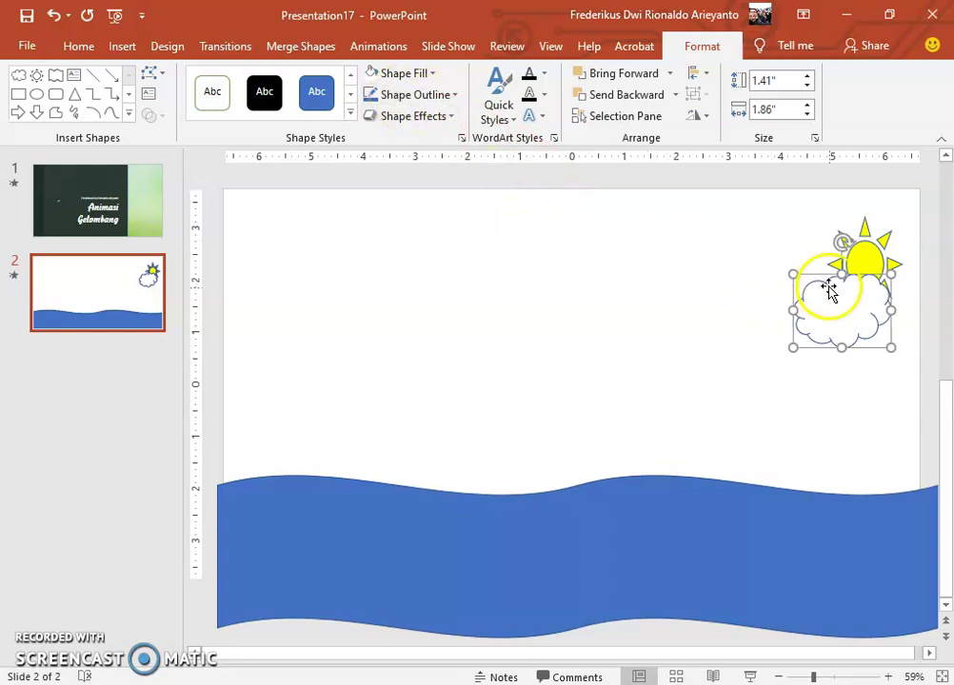
left_click(813, 415)
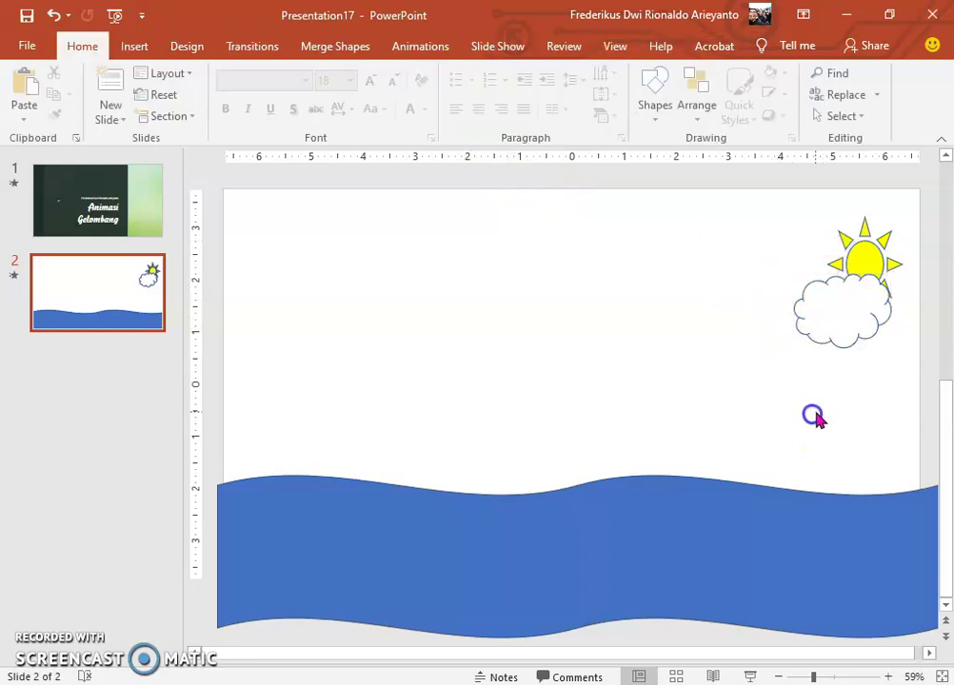
left_click(854, 323)
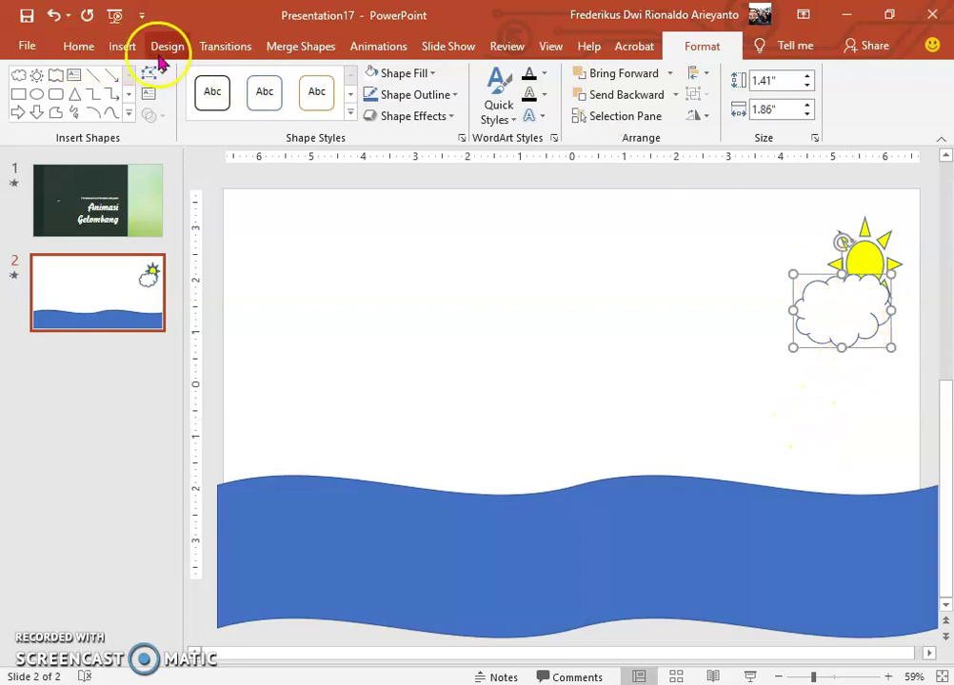
Apply the Fly In entrance animation to the white cloud
left_click(379, 46)
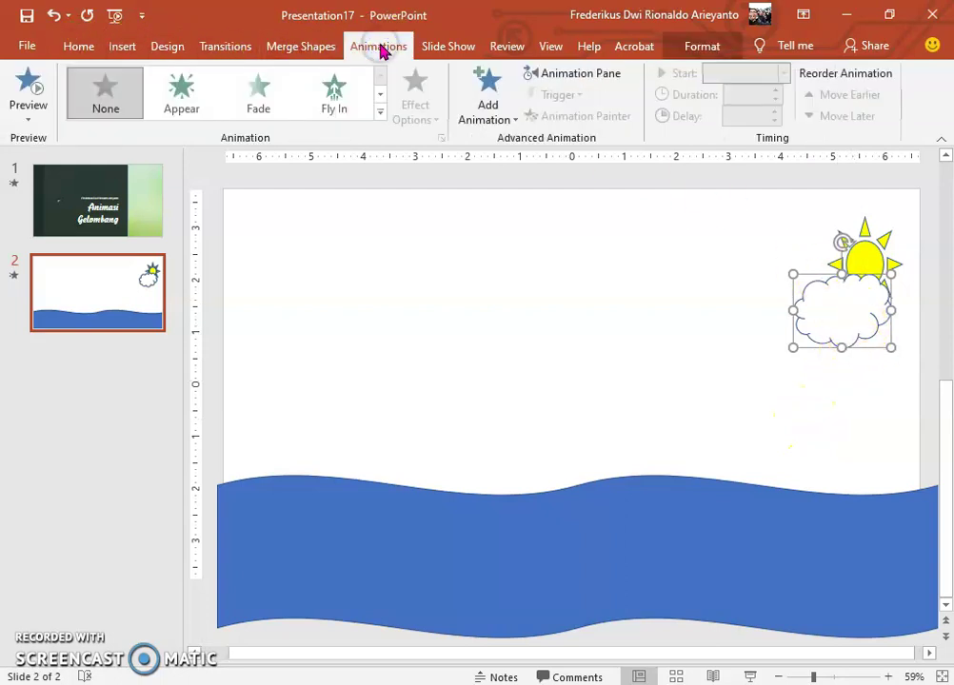
left_click(338, 95)
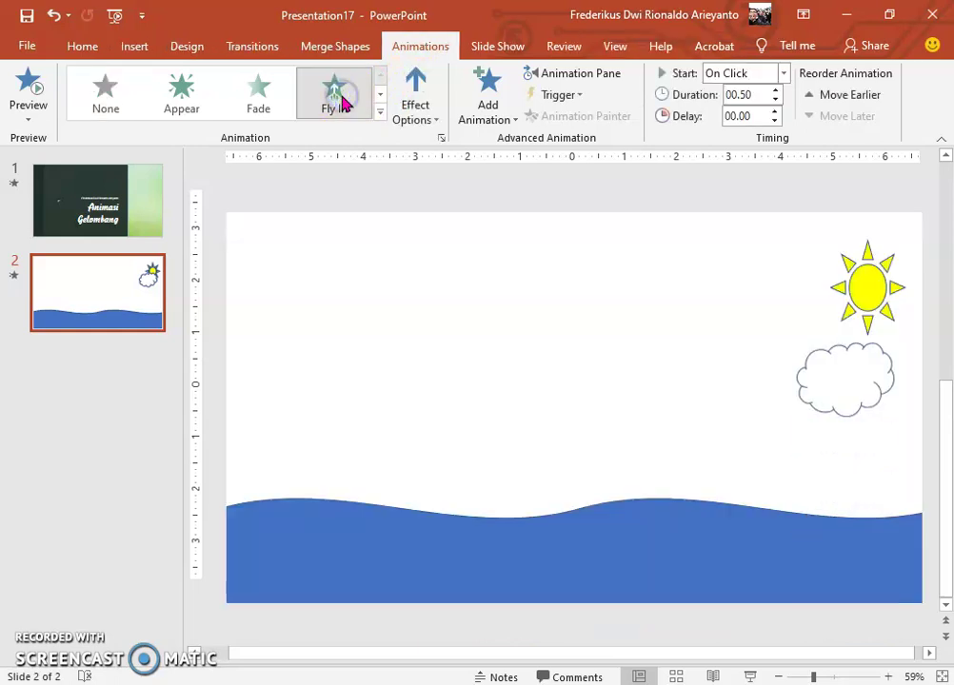
Set the cloud's Fly In direction to From Left
left_click(441, 140)
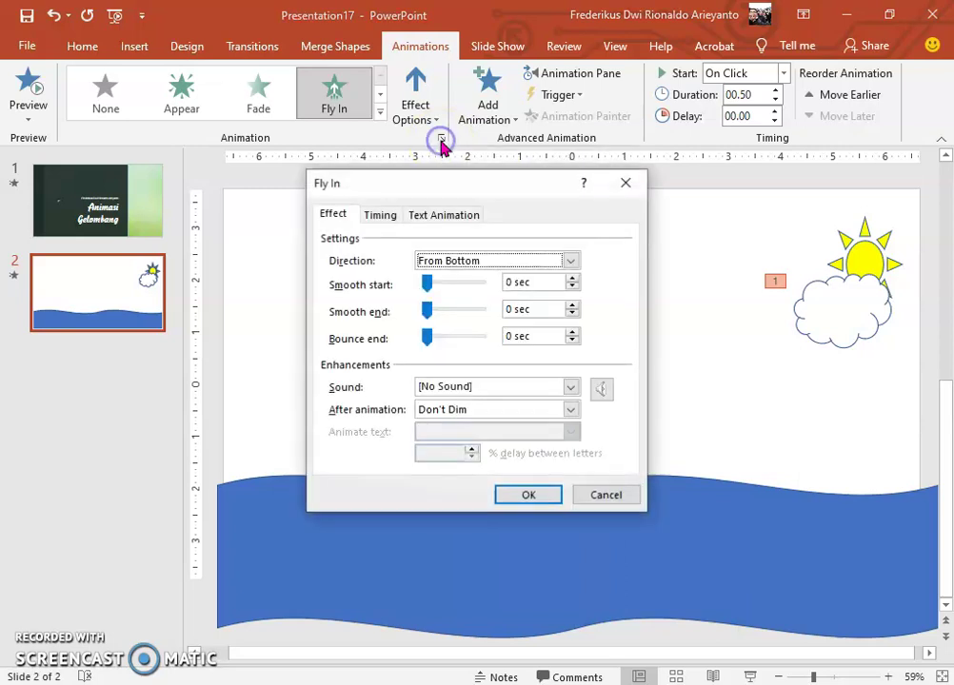
left_click(462, 259)
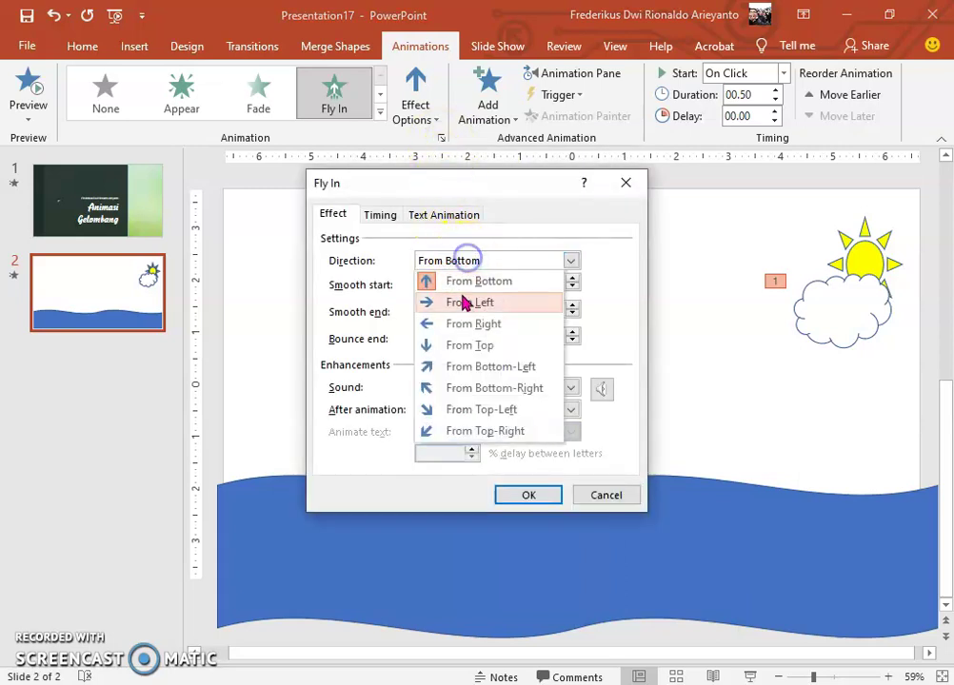
left_click(462, 303)
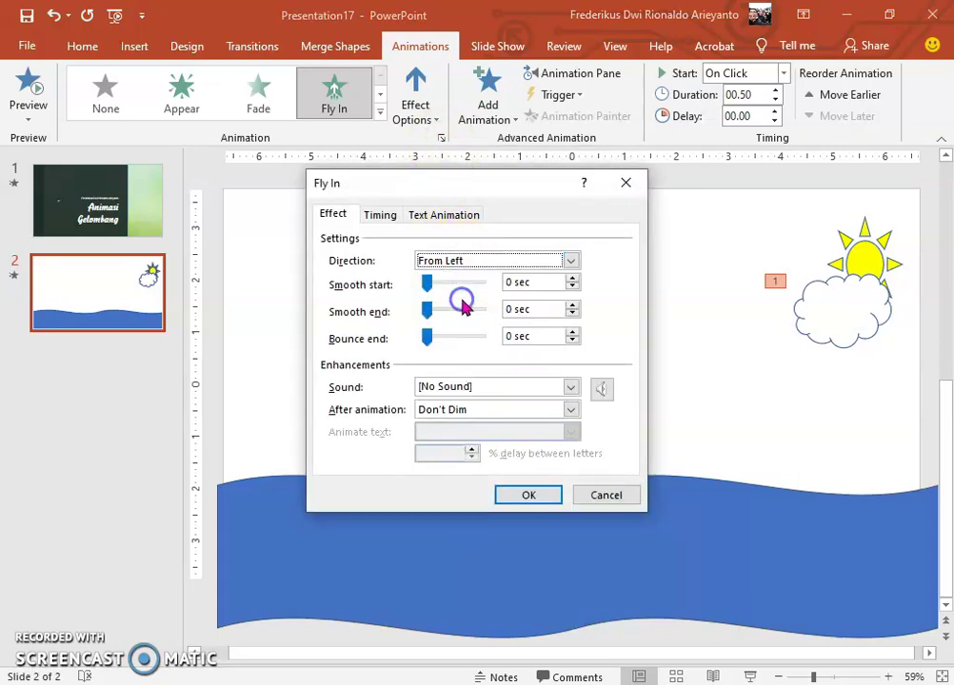
Time the cloud With Previous, 1-second delay, 3-second duration, repeating Until Next Click
left_click(382, 217)
left_click(436, 243)
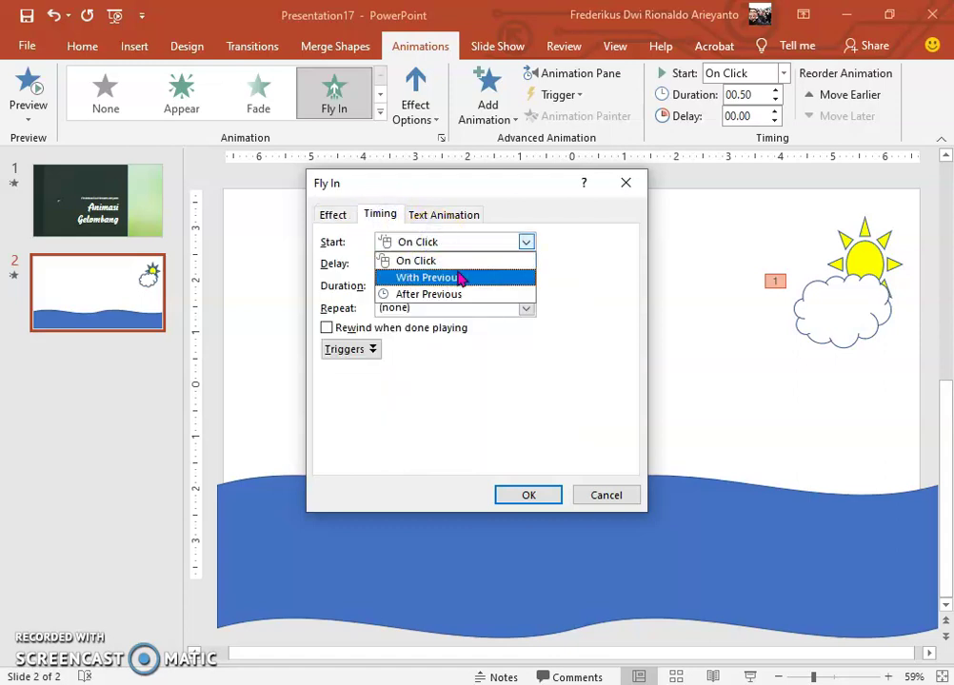
left_click(445, 277)
left_click(431, 258)
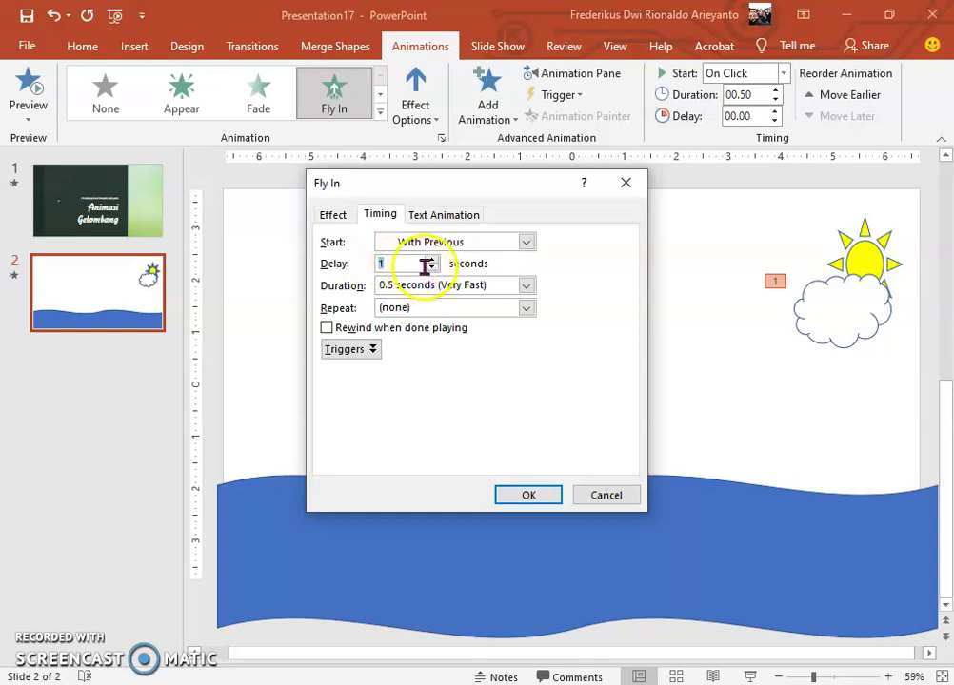
left_click(525, 286)
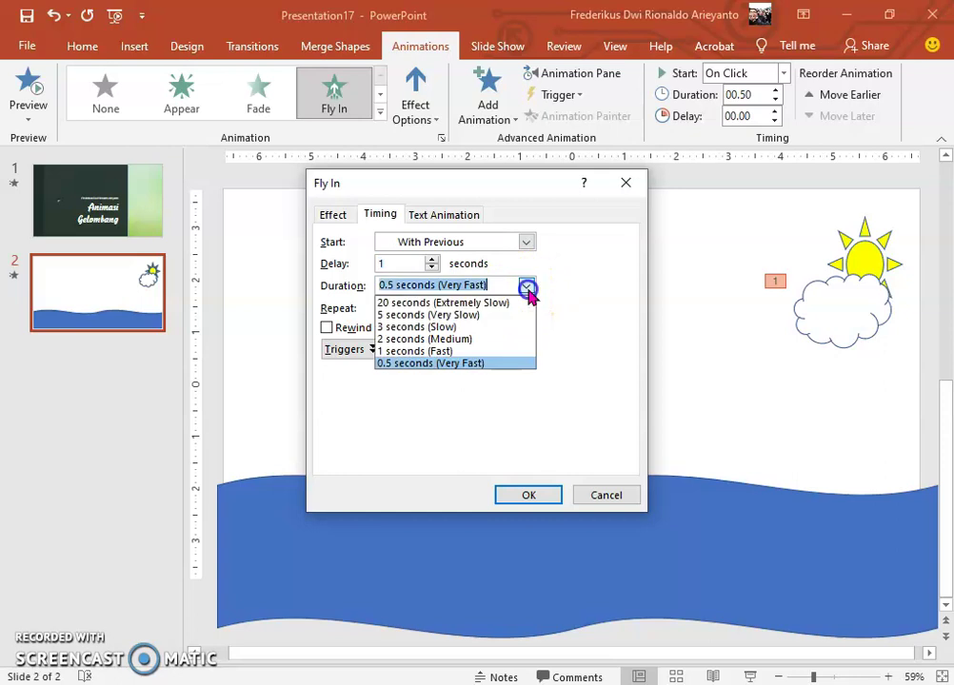
left_click(489, 328)
left_click(525, 310)
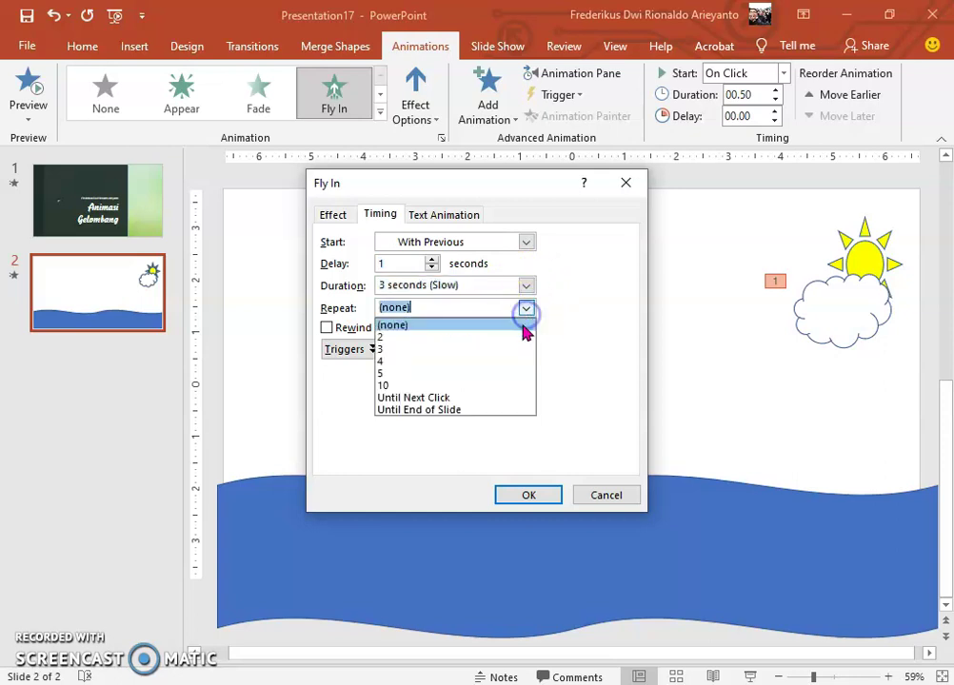
left_click(513, 398)
left_click(529, 497)
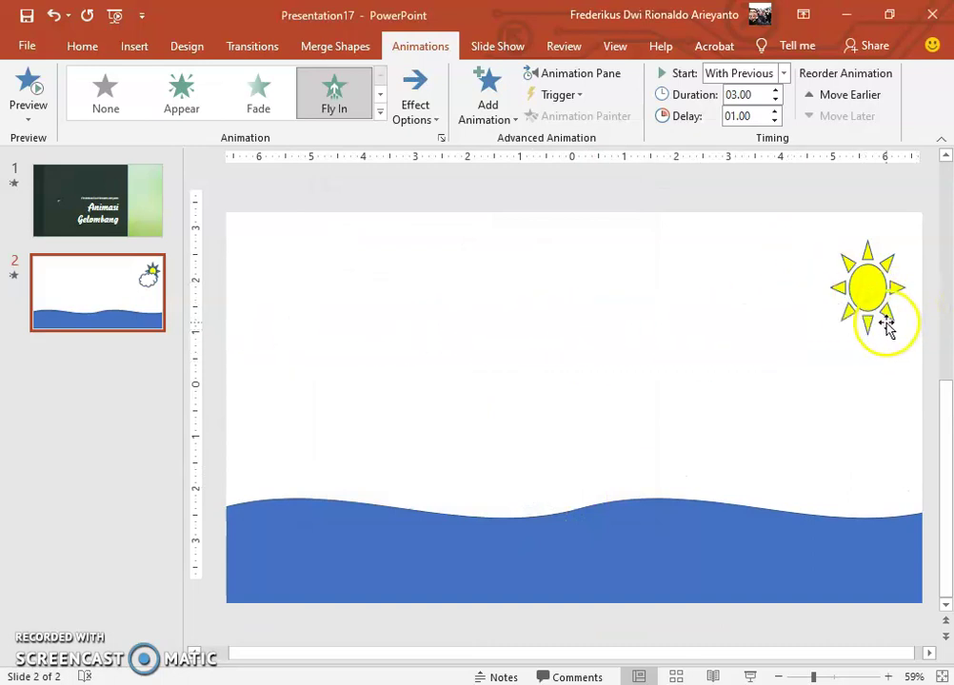
Copy the animated cloud and paste a duplicate onto the slide
left_click(847, 324)
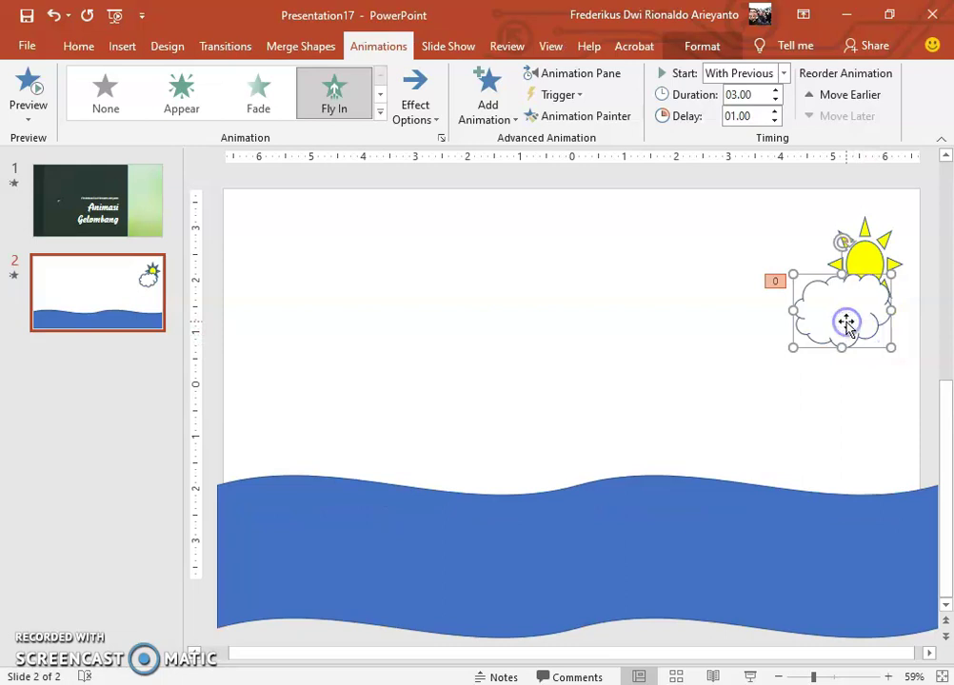
right_click(847, 317)
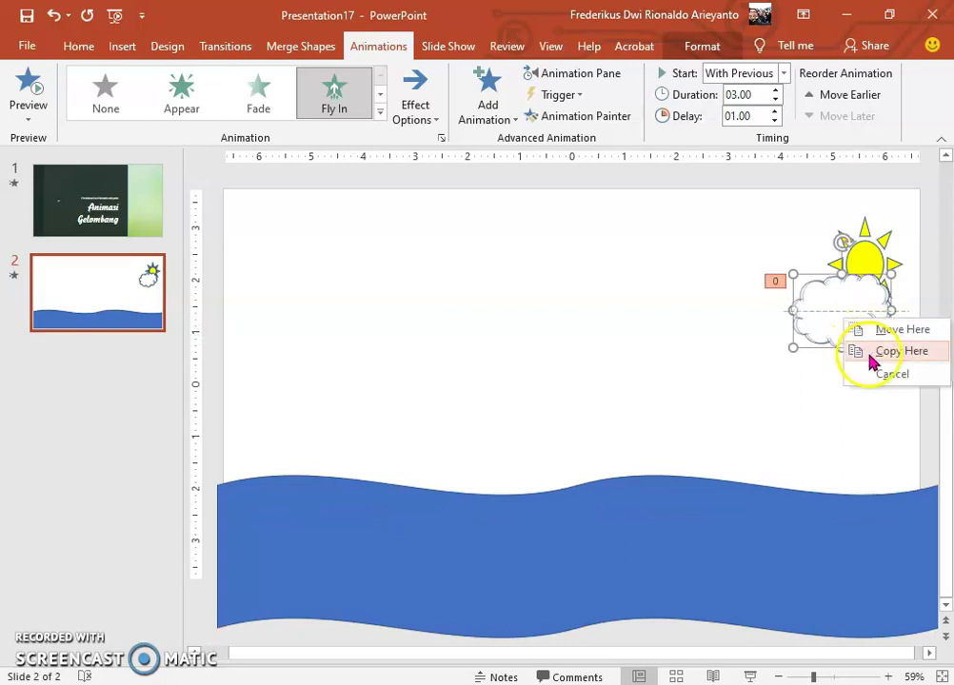
left_click(869, 356)
left_click(837, 315)
right_click(837, 290)
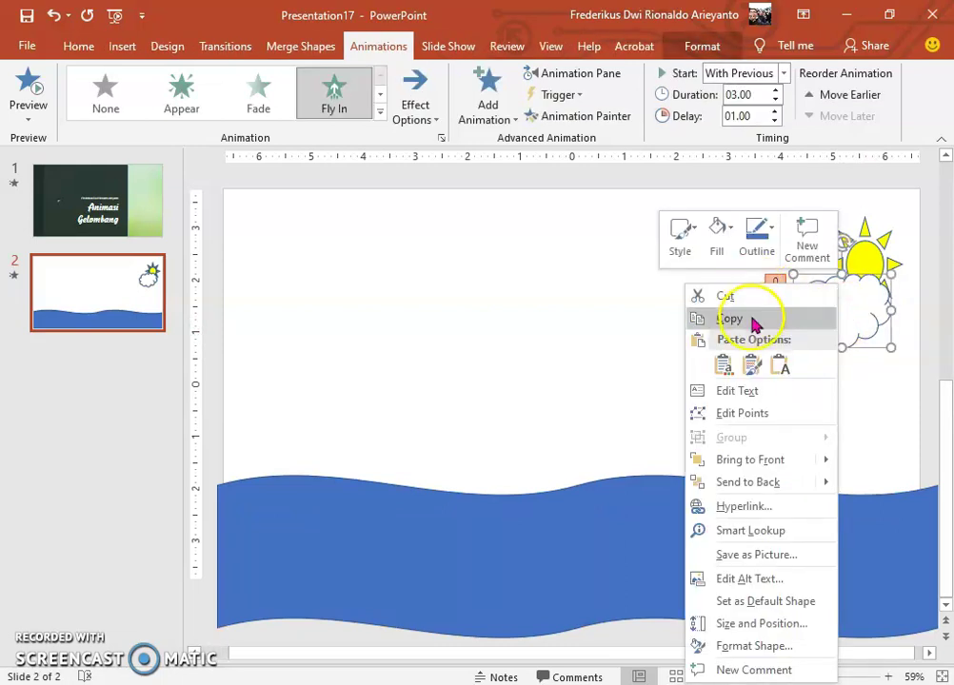
left_click(756, 320)
right_click(675, 325)
left_click(739, 407)
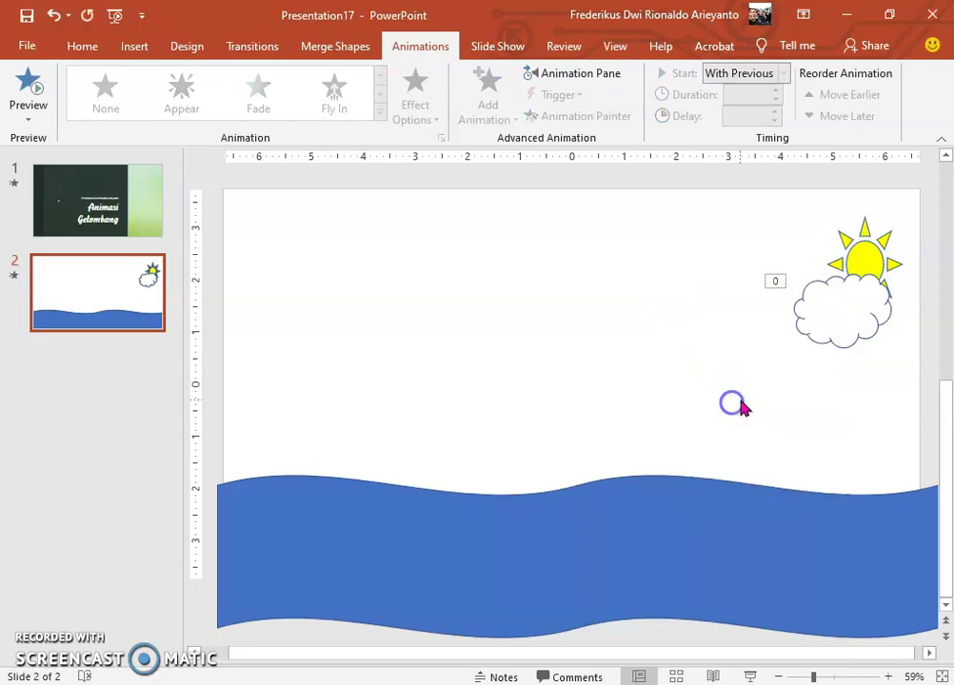
right_click(672, 287)
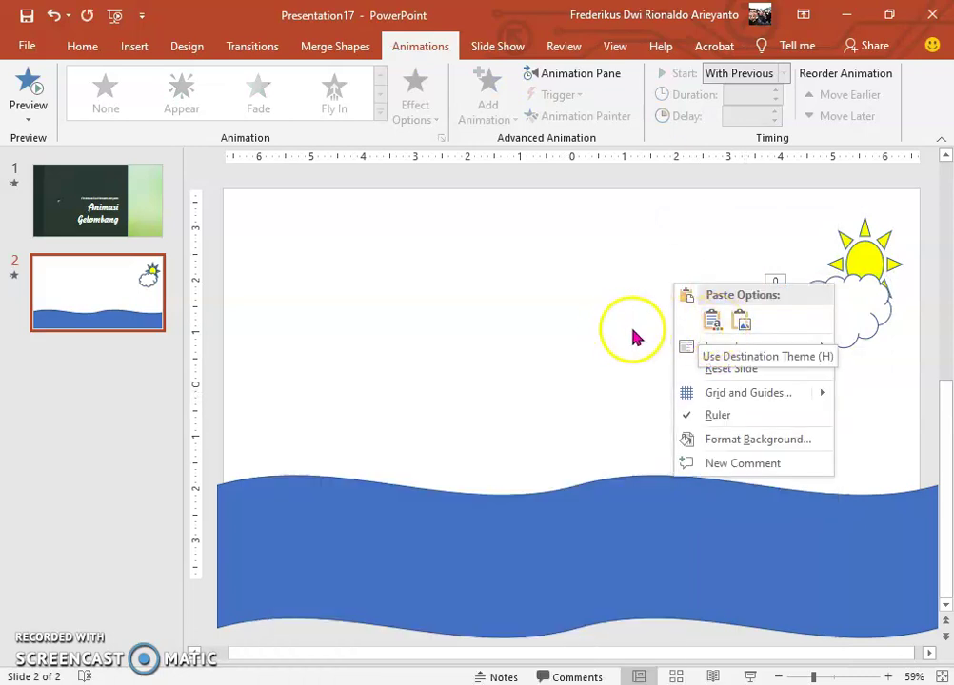
left_click(712, 322)
Move the copy left and below the first cloud, then fine-tune both clouds' positions
left_click_drag(864, 331, 757, 379)
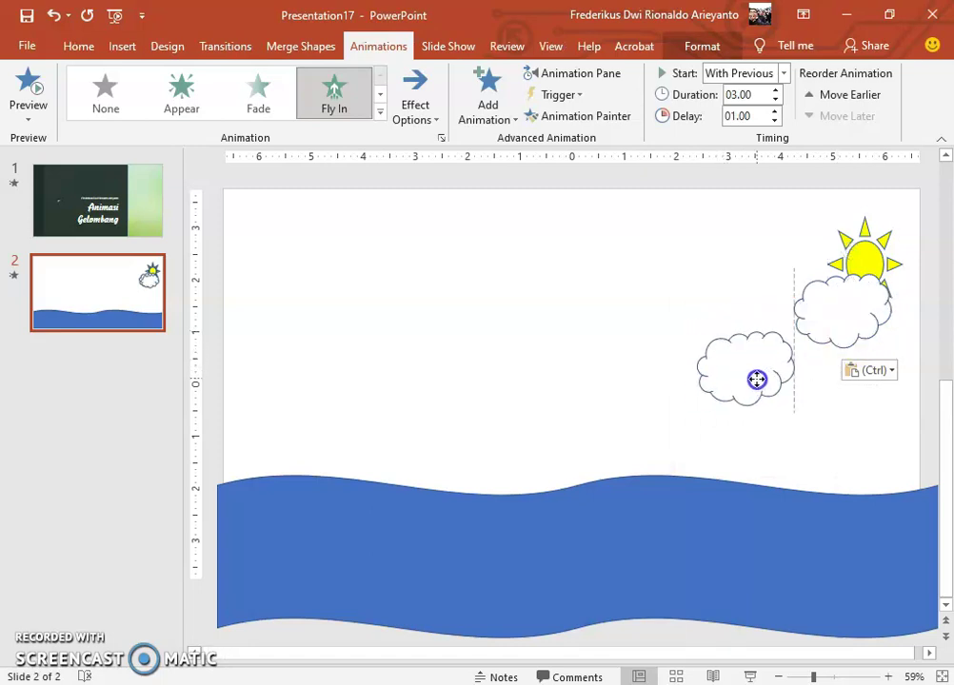
left_click(861, 257)
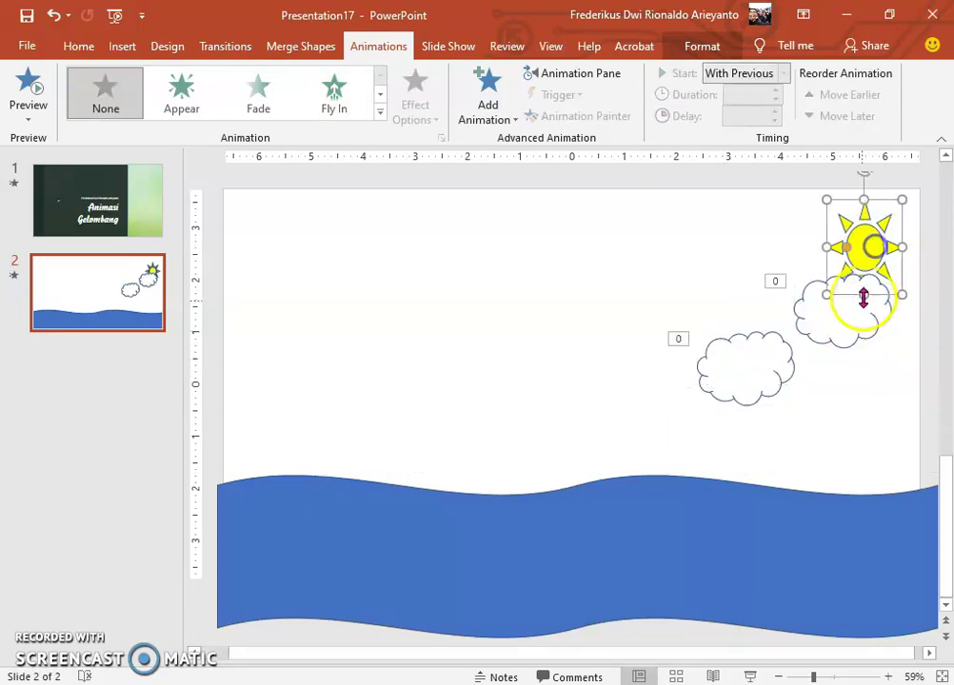
left_click_drag(863, 298, 864, 279)
left_click_drag(756, 367, 764, 348)
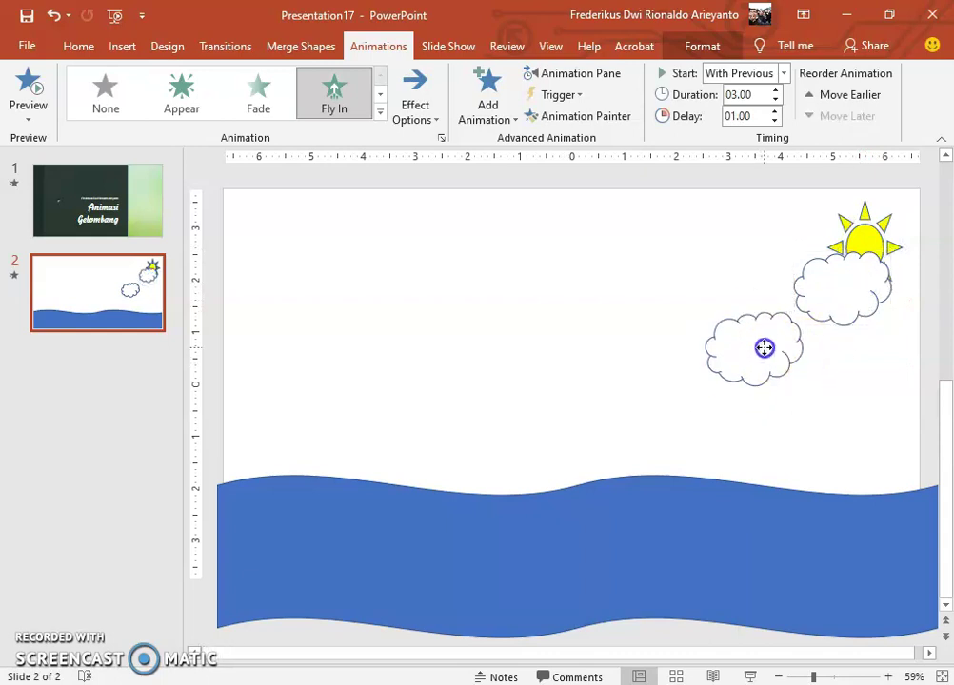
Raise the second cloud's Fly In delay from 01.00 to 02.50 seconds
left_click(775, 113)
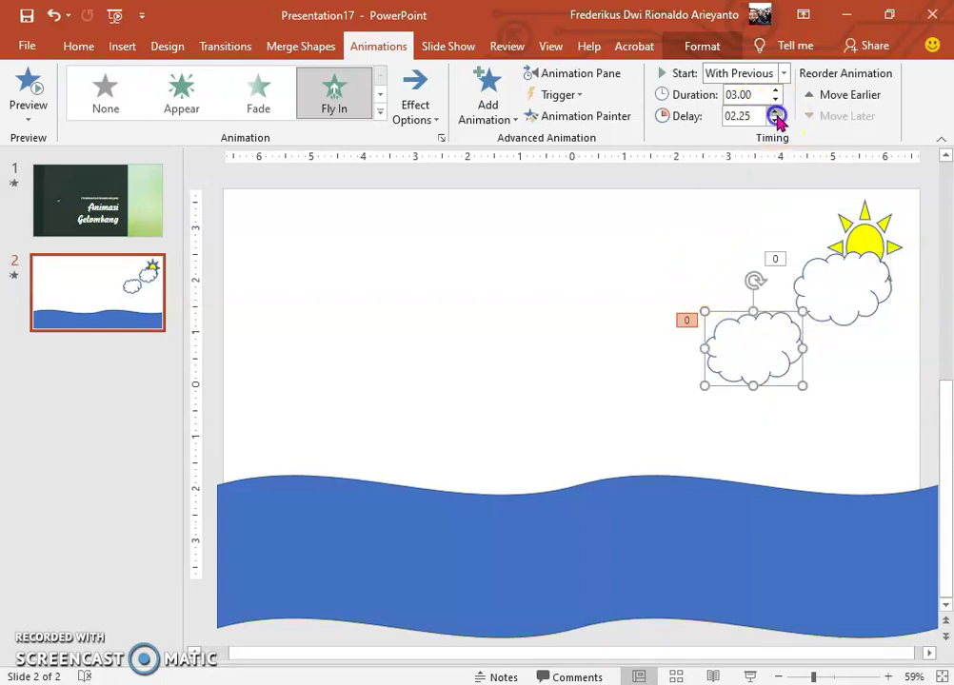
left_click(852, 428)
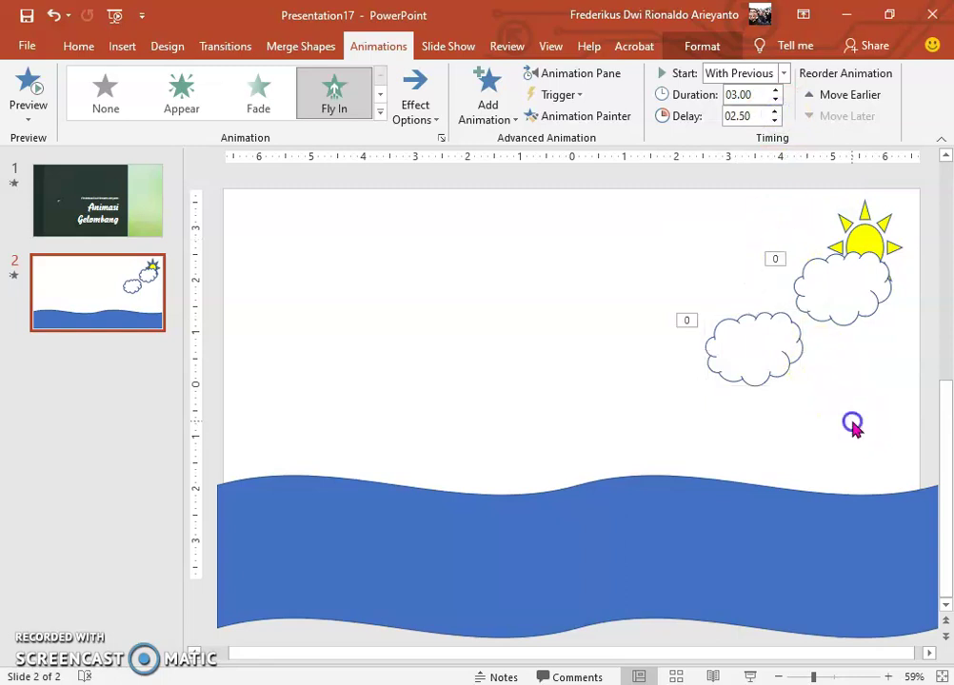
left_click(35, 83)
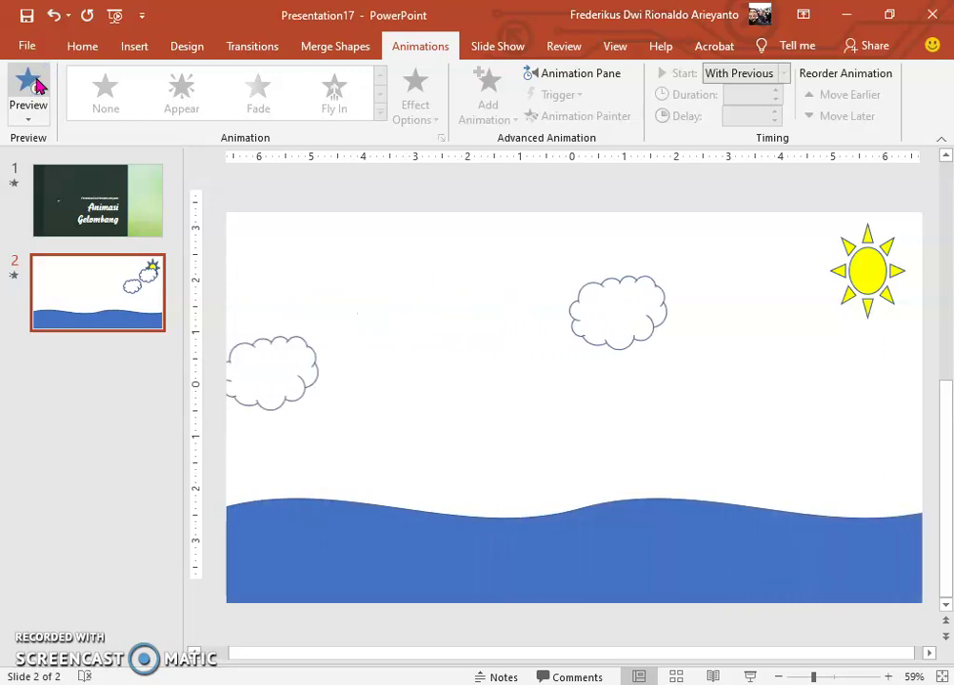
left_click(448, 297)
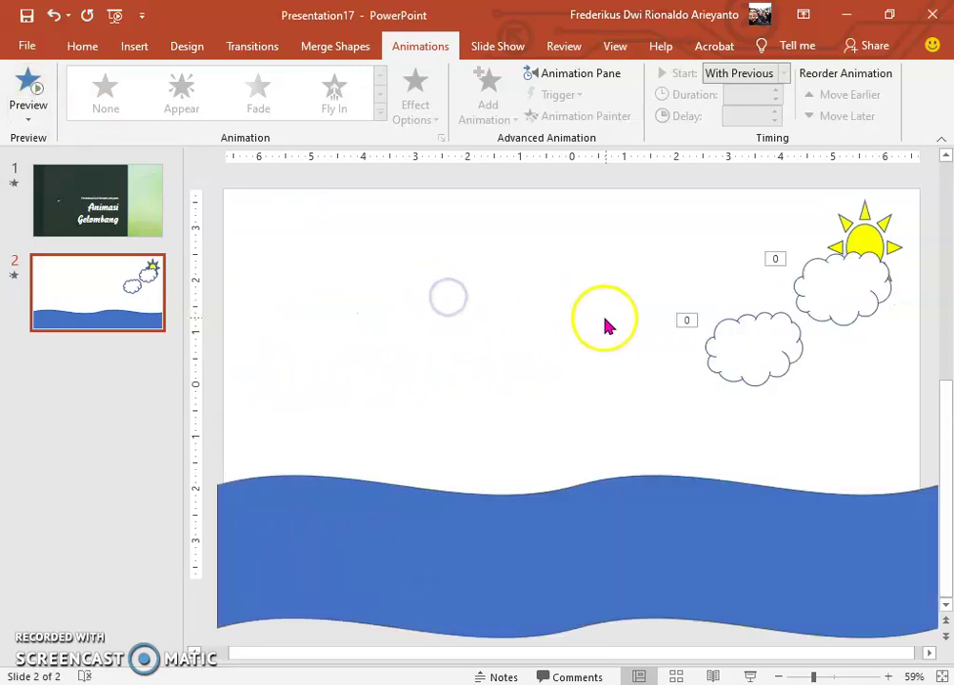
left_click(750, 677)
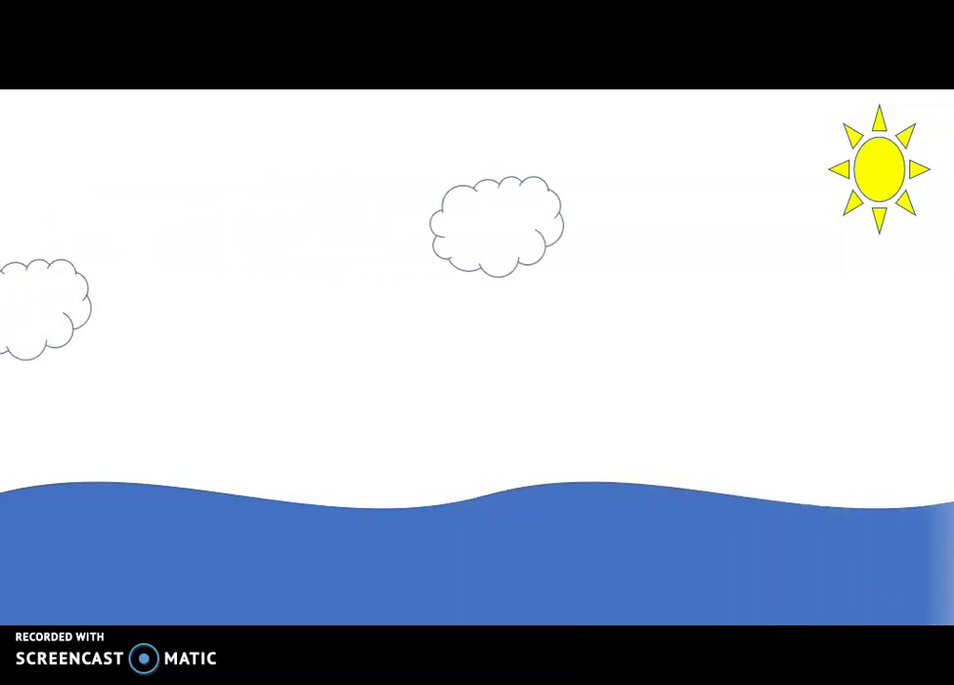
key("Escape")
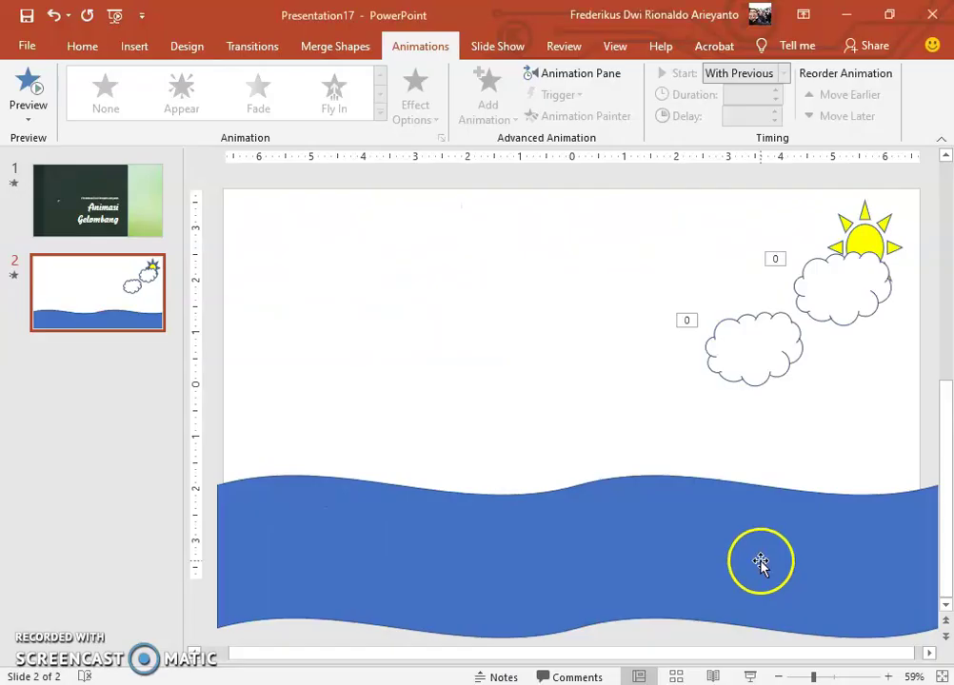
On slide 1, give the Animasi Gelombang heading a Bounce entrance
left_click(133, 189)
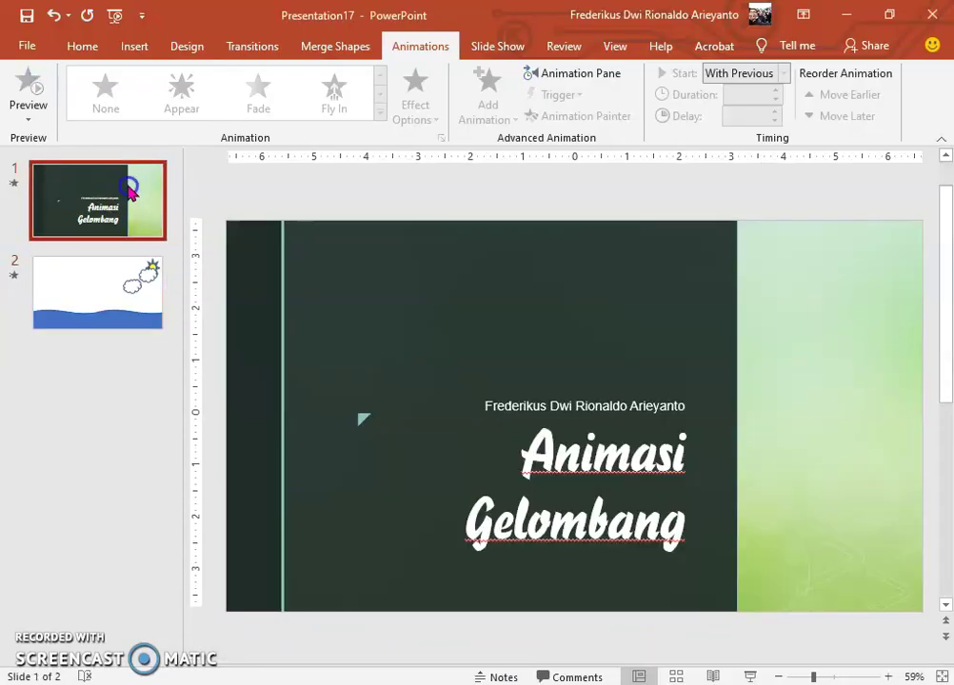
left_click(563, 522)
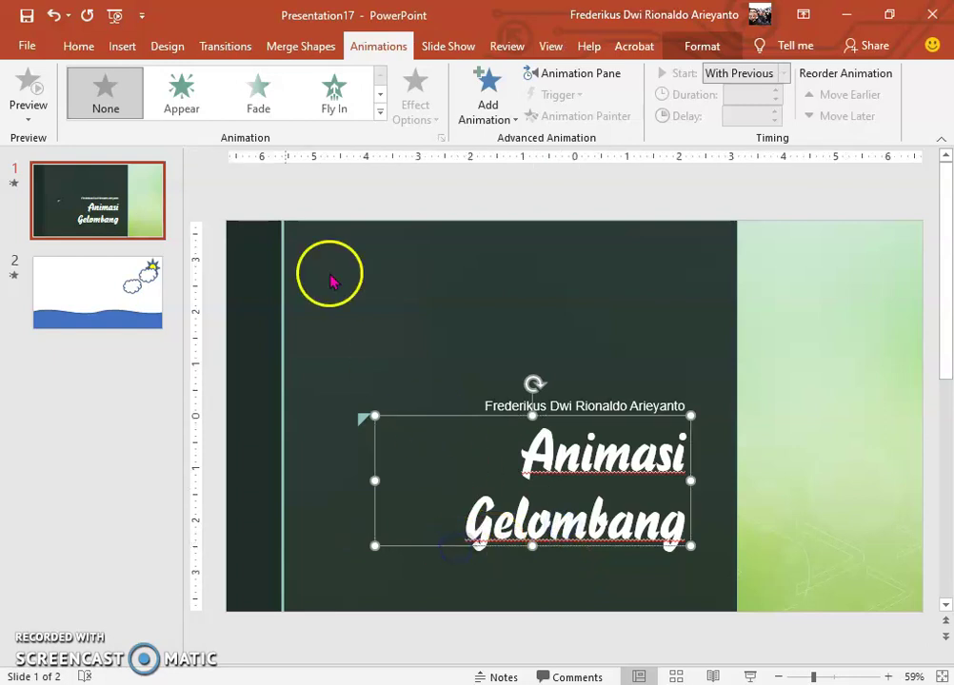
left_click(381, 114)
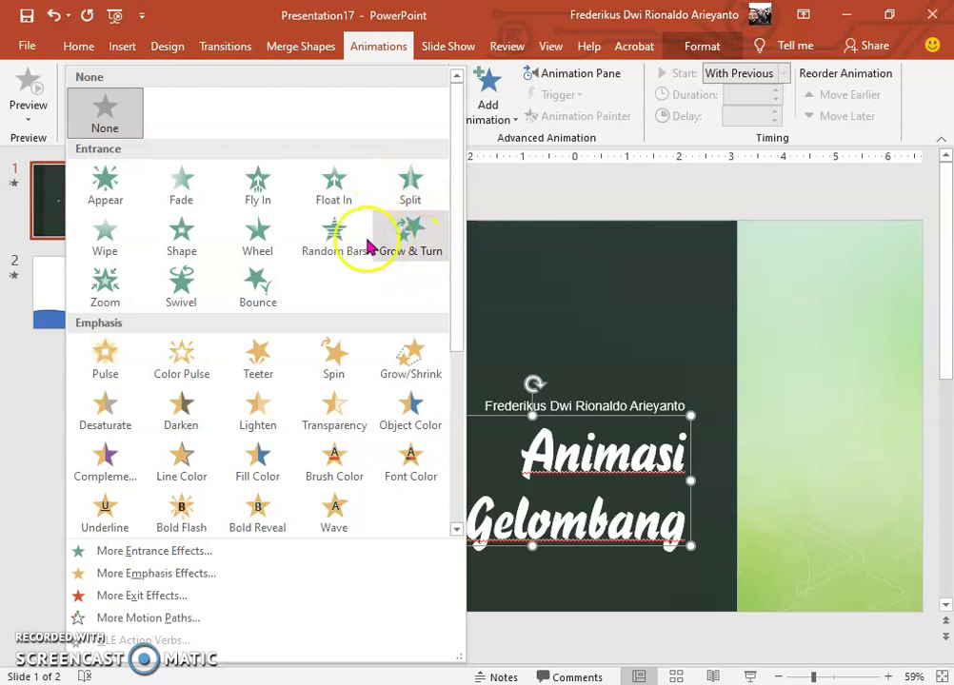
left_click(266, 300)
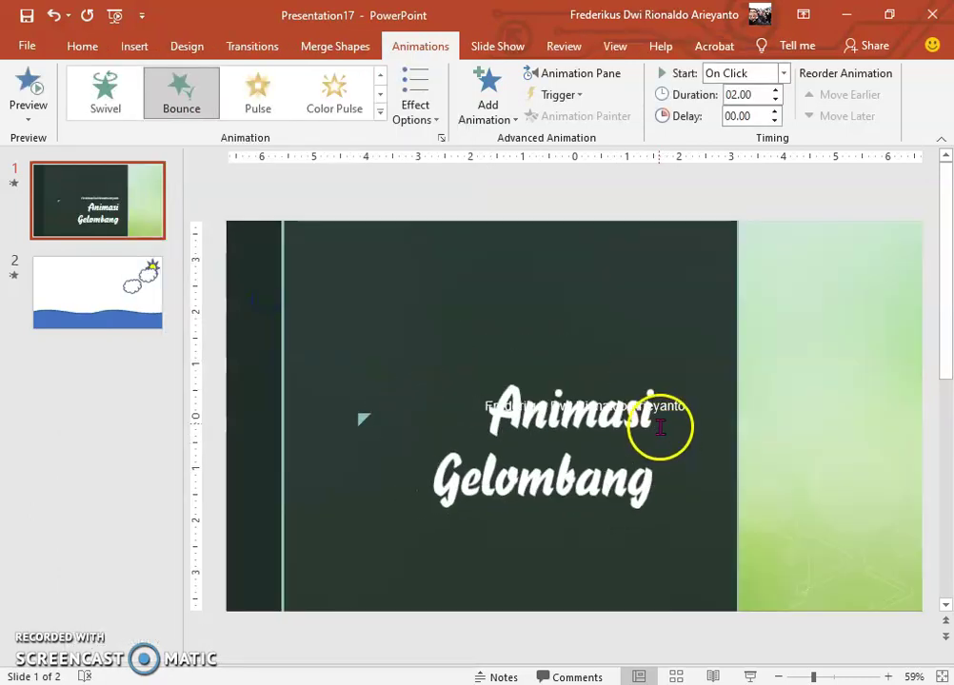
Give the name text box above the heading a Fade entrance
left_click(677, 404)
left_click(689, 398)
left_click(256, 103)
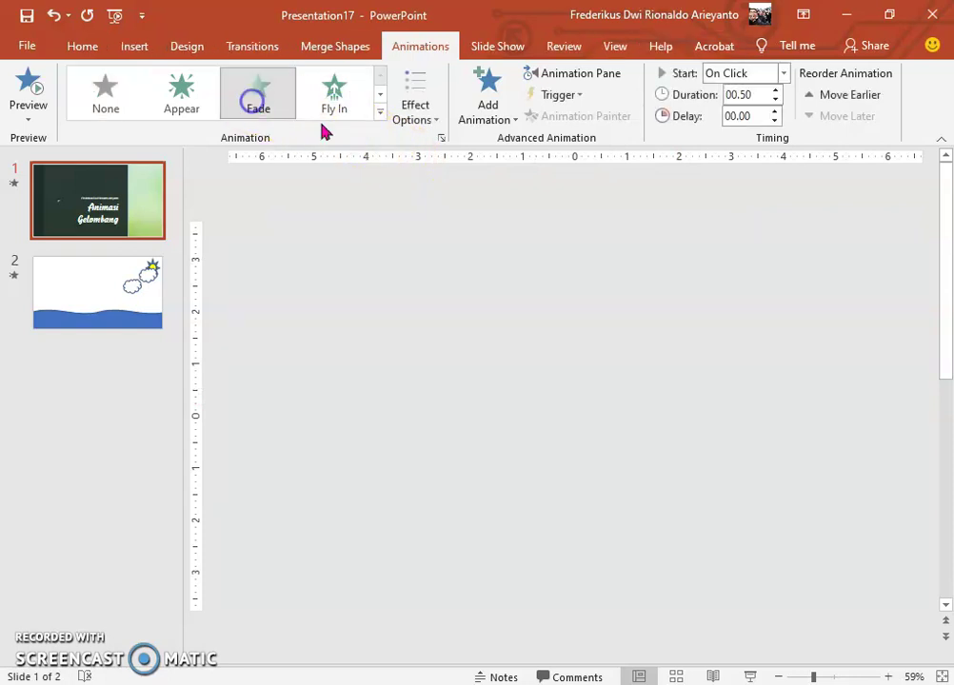
Run the slide show from the title slide through slide 2's wave and cloud animations
left_click(748, 673)
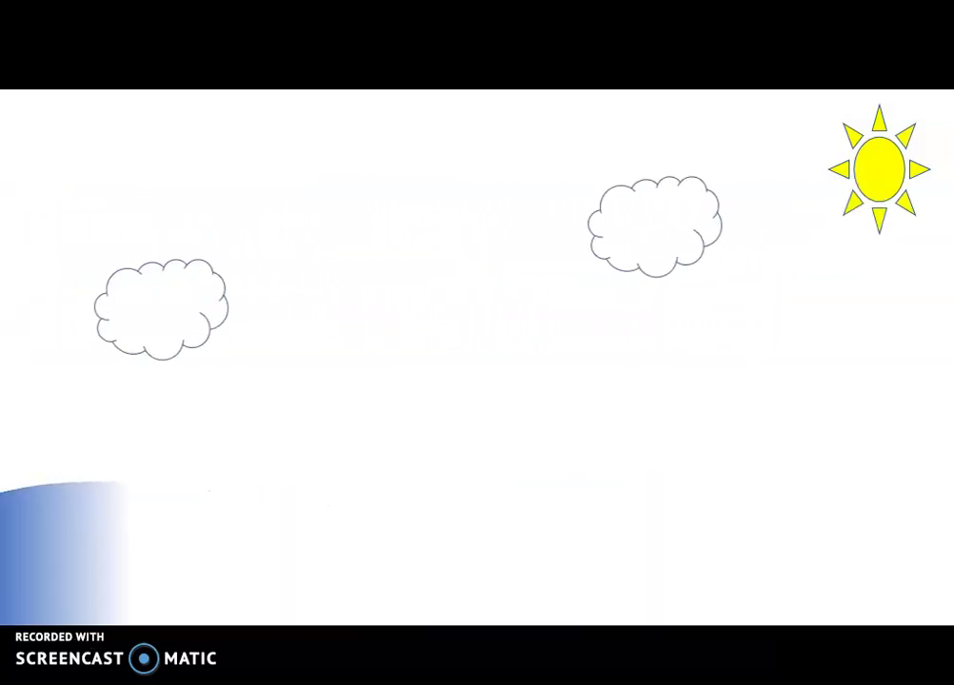
left_click(921, 539)
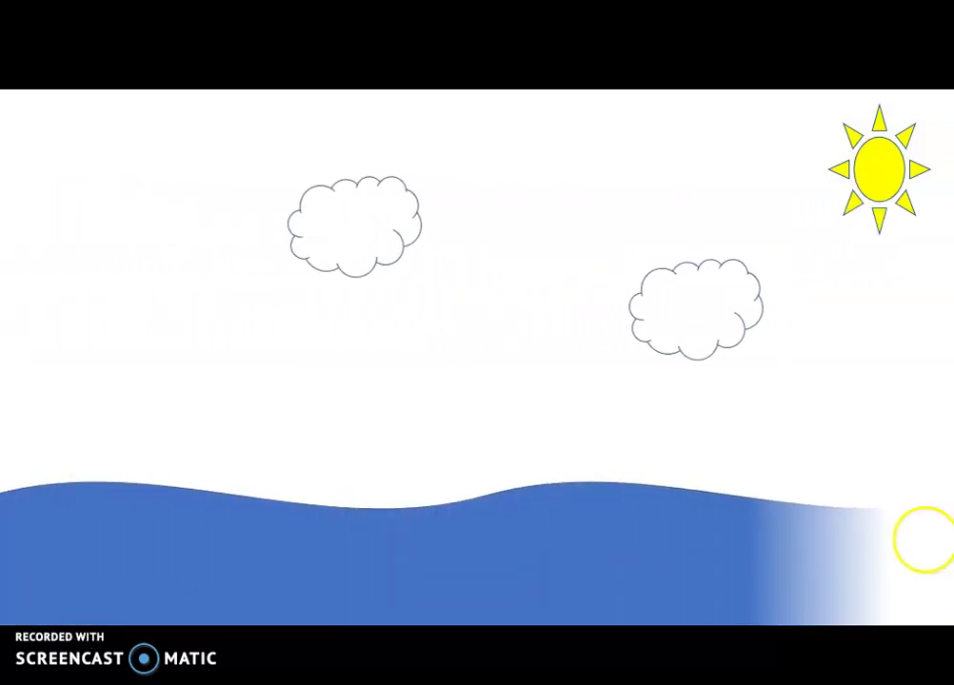